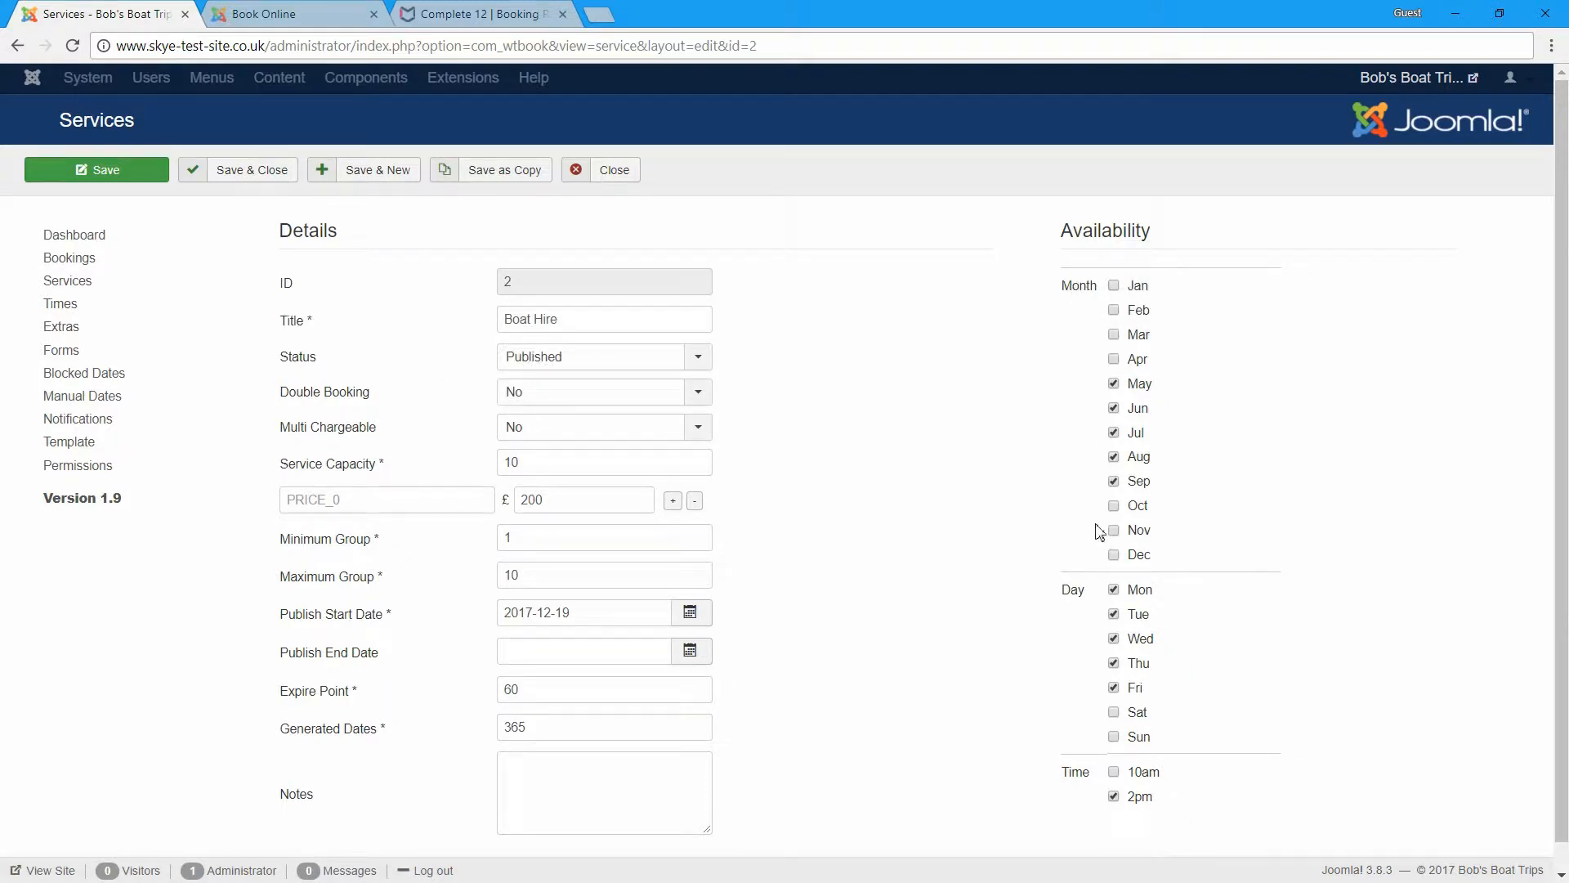
Save and close the Boat Hire service, and start a new service titled "Bob's Beach Party"
scroll(1091, 513, "down", 1)
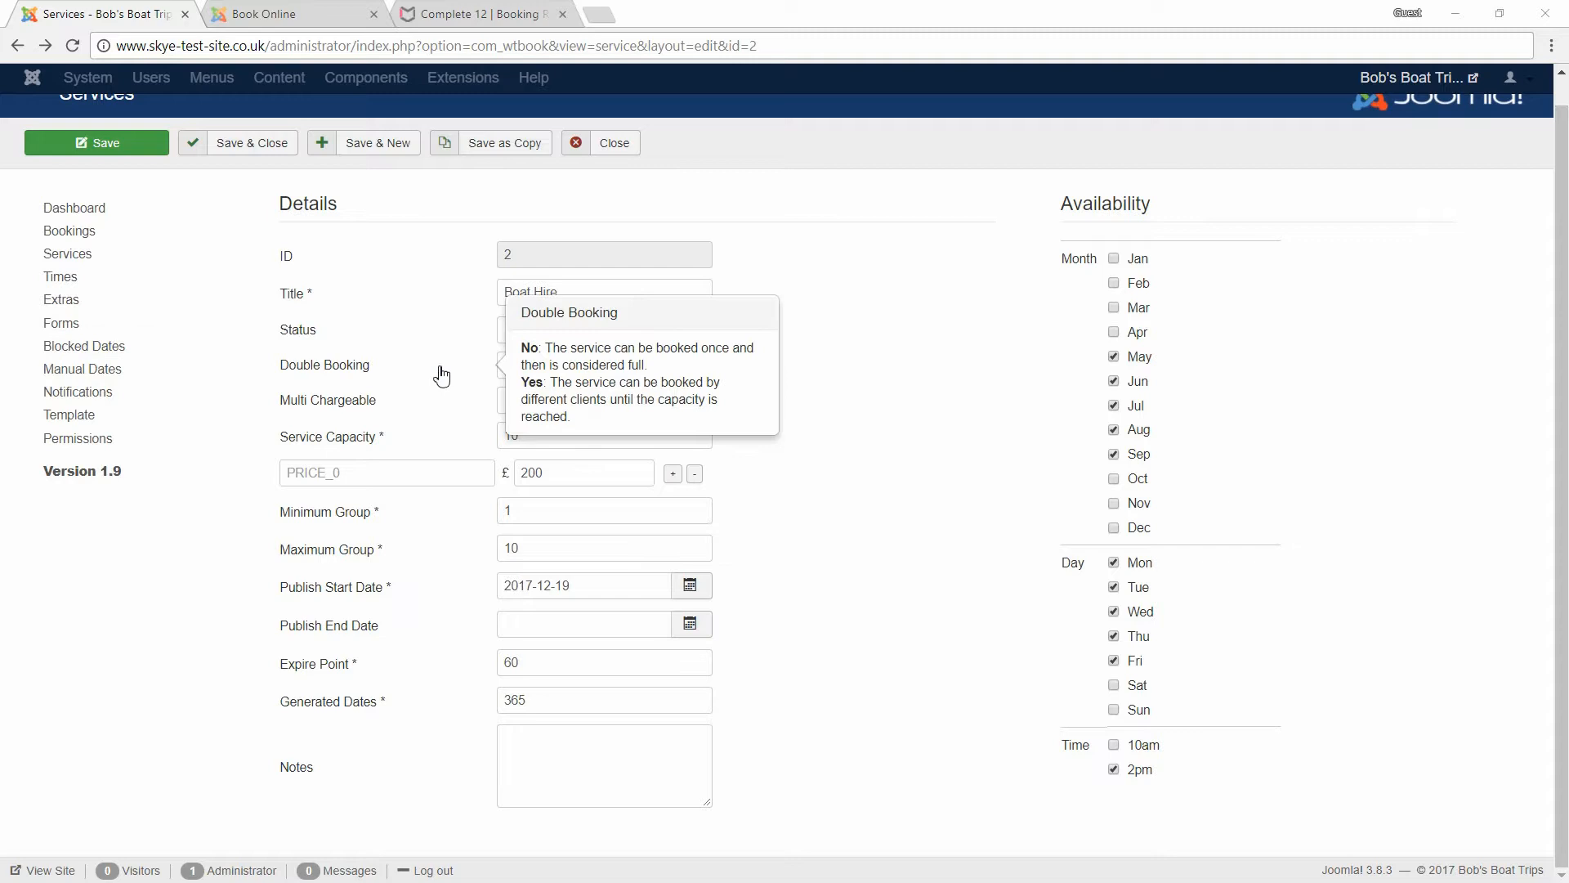
left_click(274, 147)
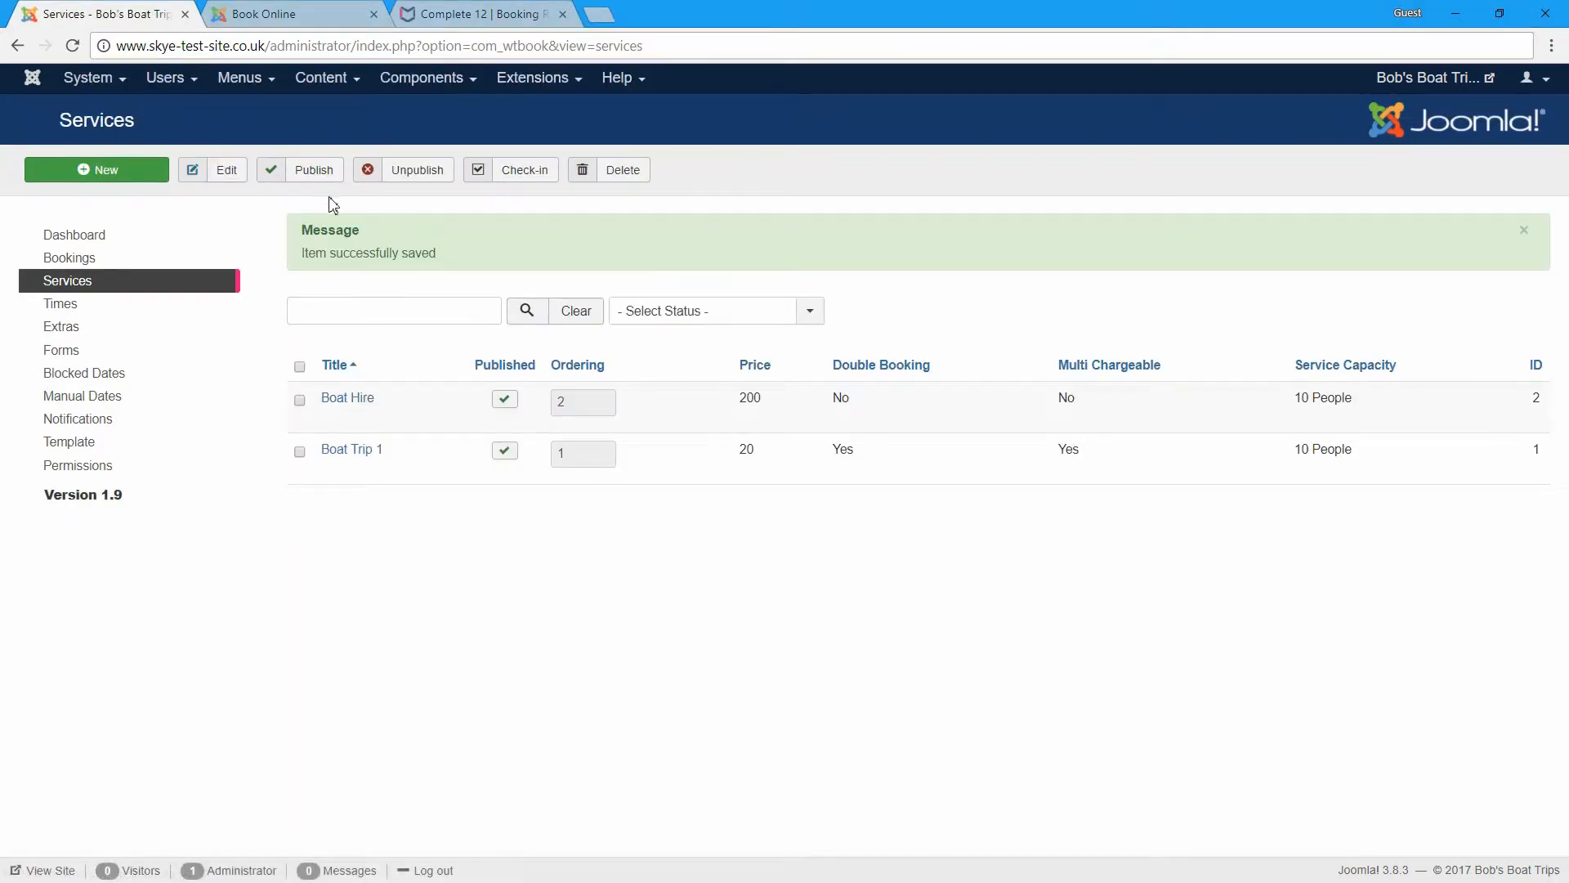
left_click(114, 170)
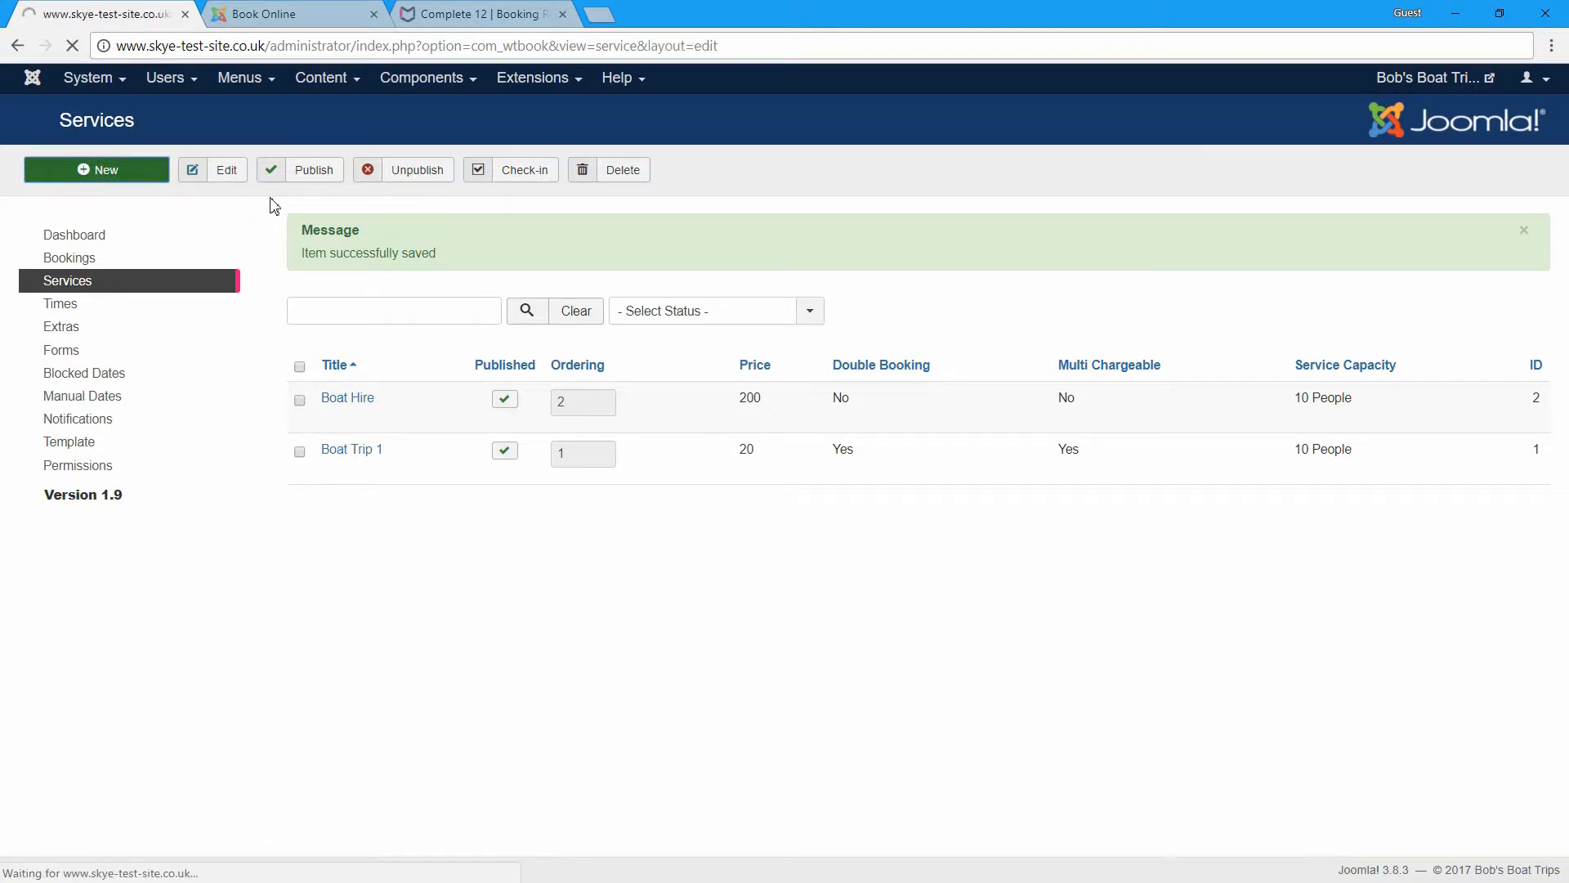
left_click(571, 314)
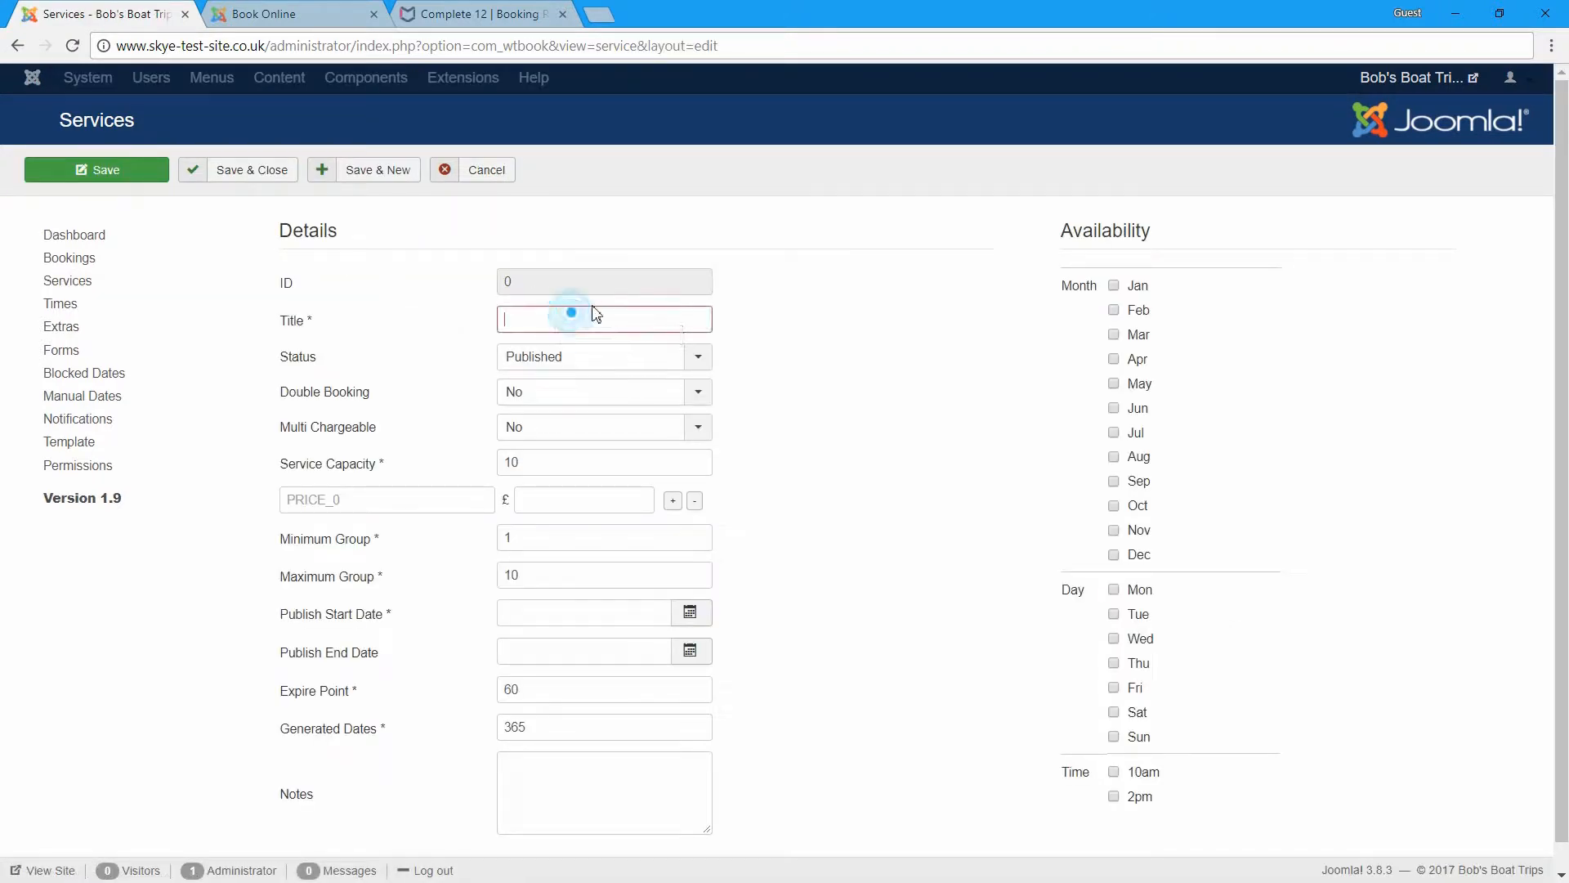
type("Bob's Beach Party")
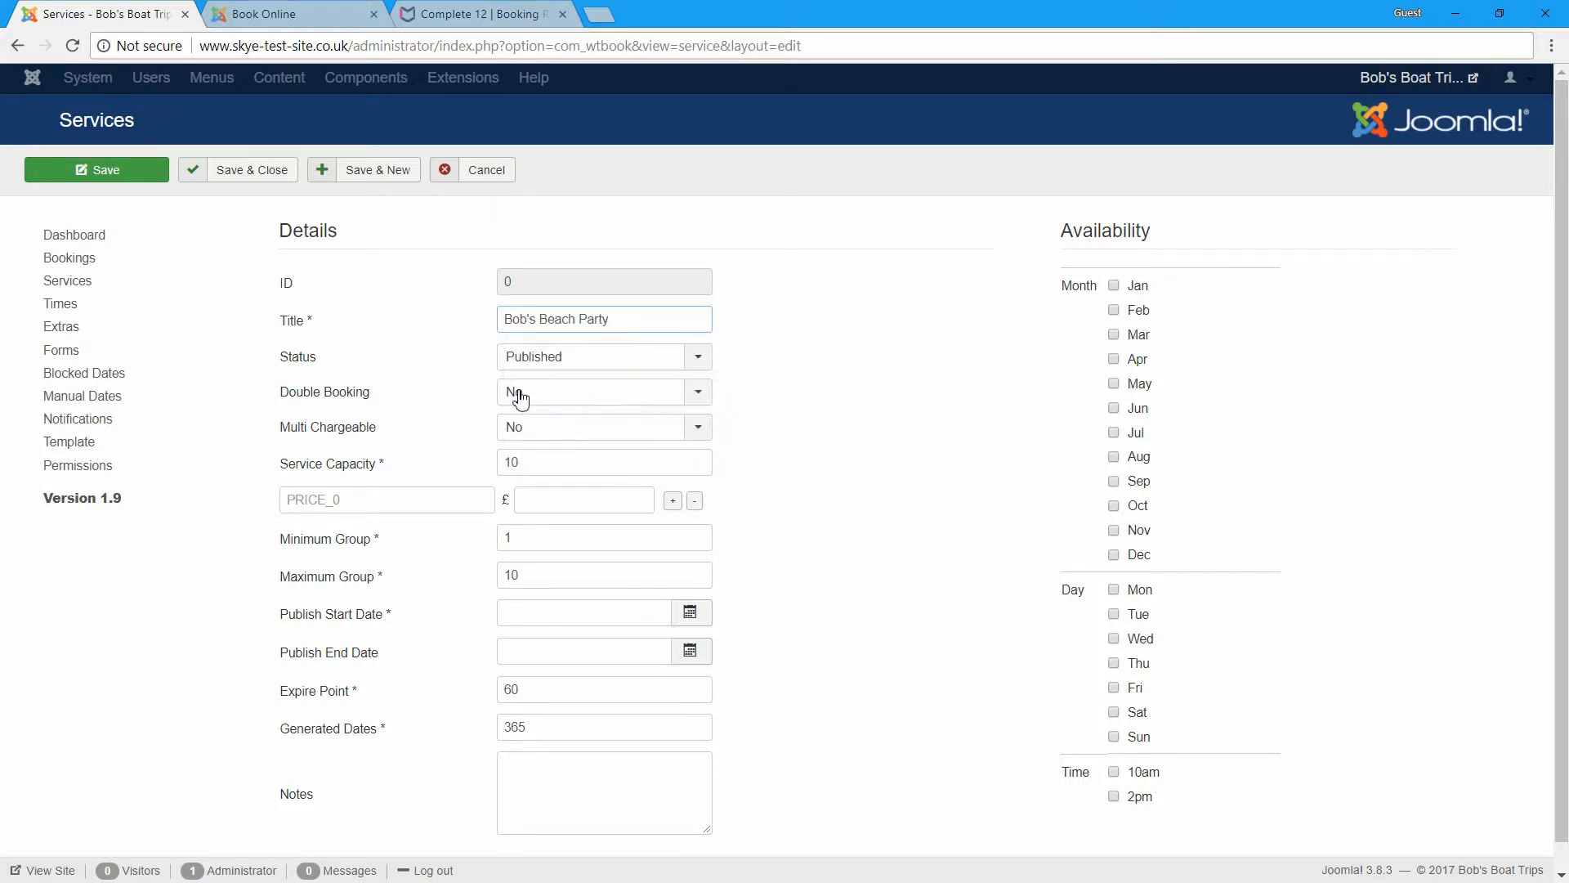
Set Double Booking and Multi Chargeable to Yes for the new service, with a service capacity of 20
left_click(549, 397)
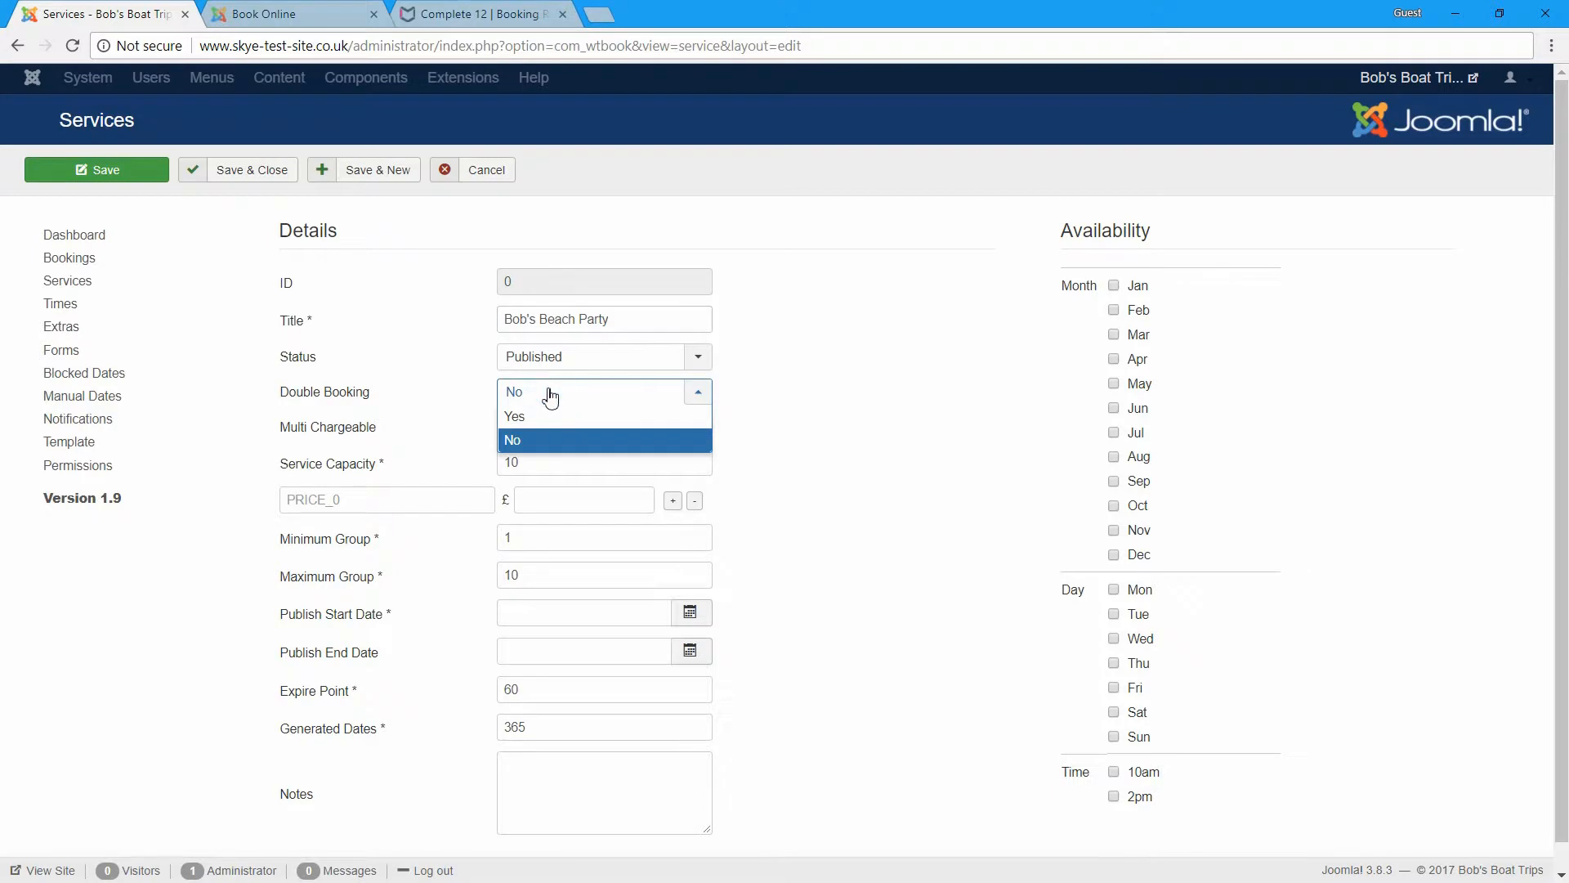
left_click(513, 416)
left_click(533, 428)
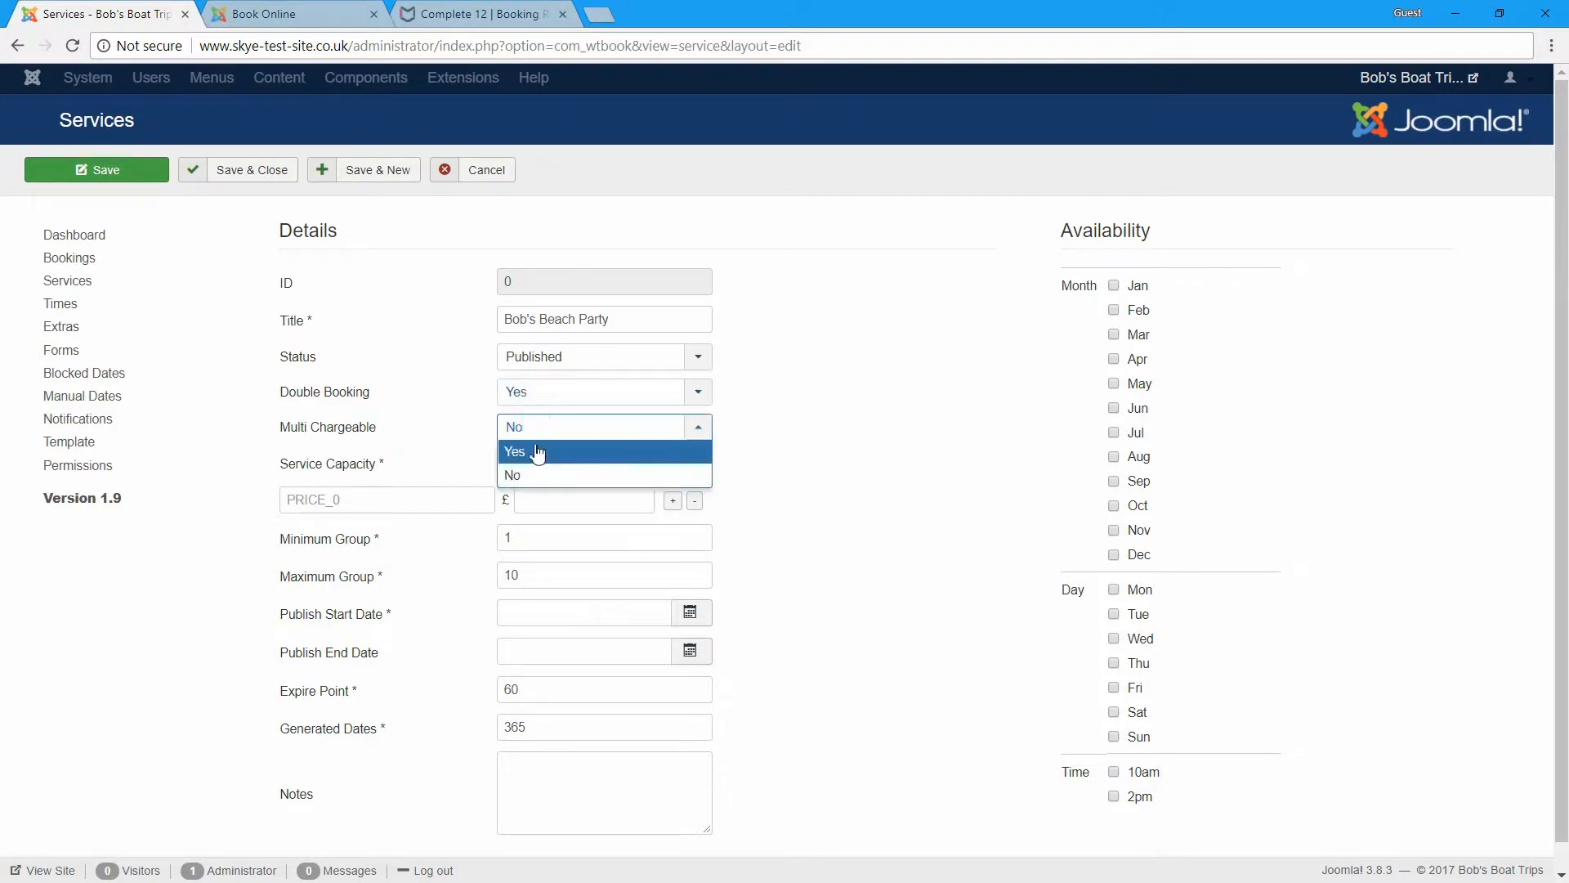
left_click(537, 452)
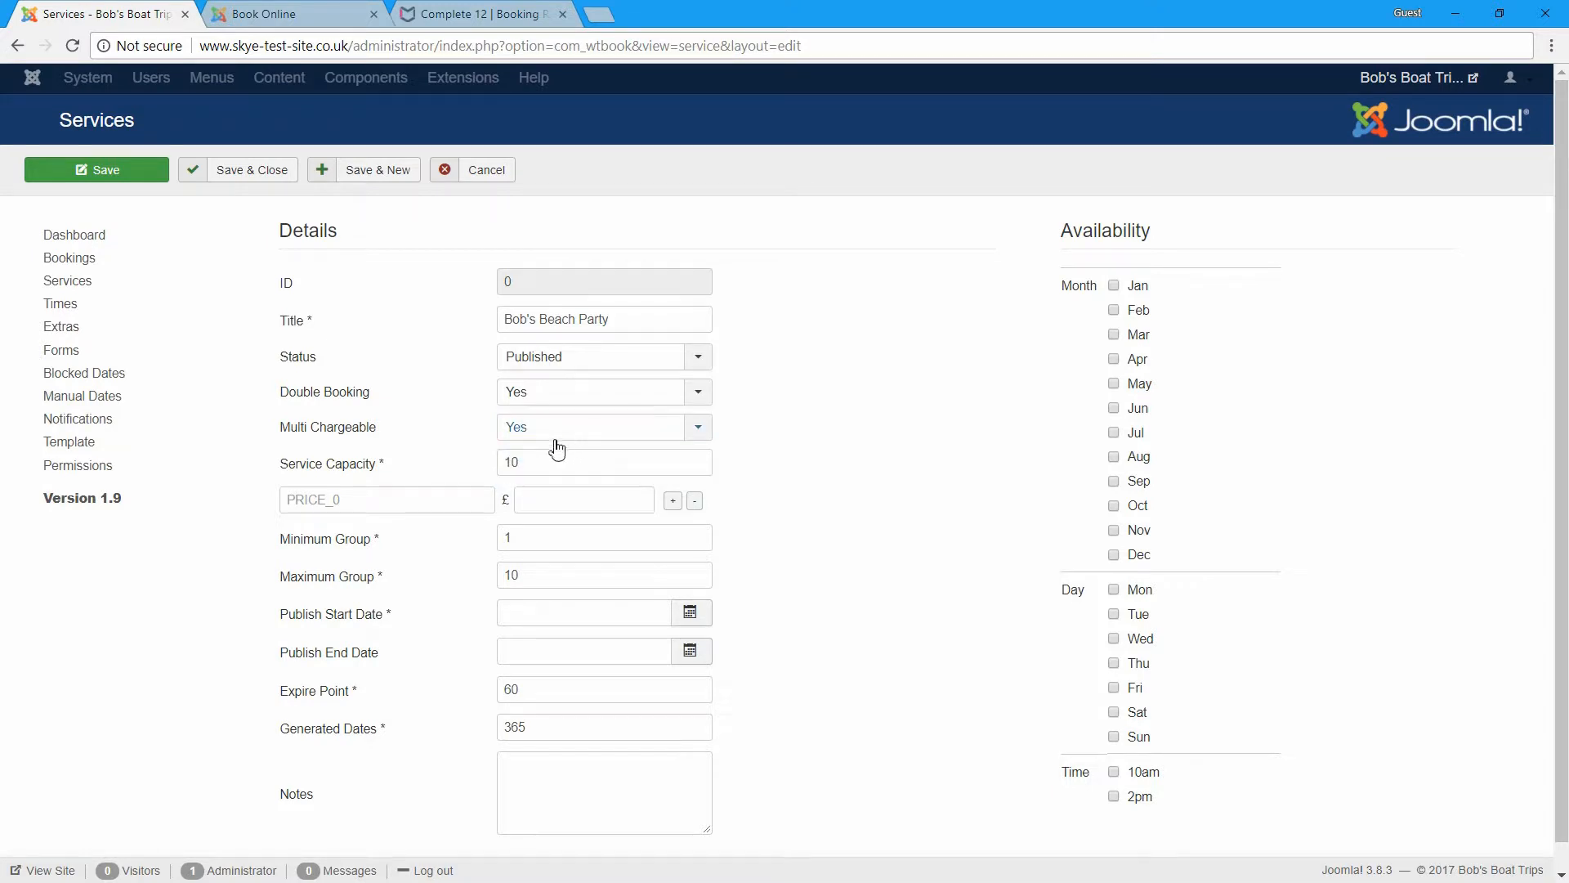
left_click_drag(528, 464, 479, 469)
type("20")
Add two price options to the service: "Adults - £35" at 35.00 and "Child - £25" at 25.00
left_click(362, 507)
type("Adults - £35")
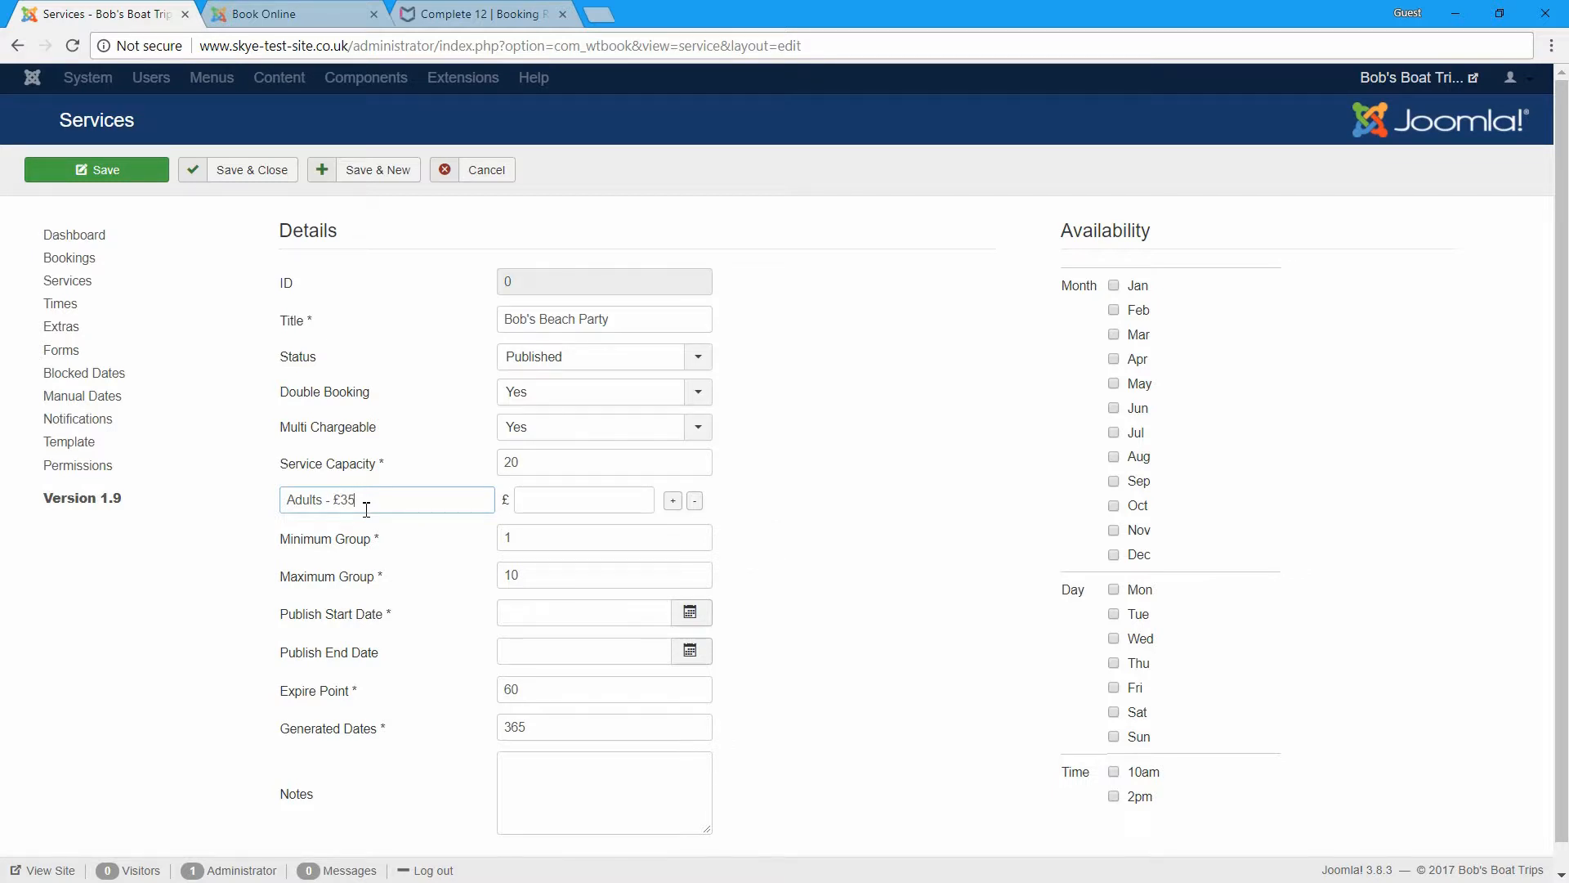
left_click(601, 499)
type("35")
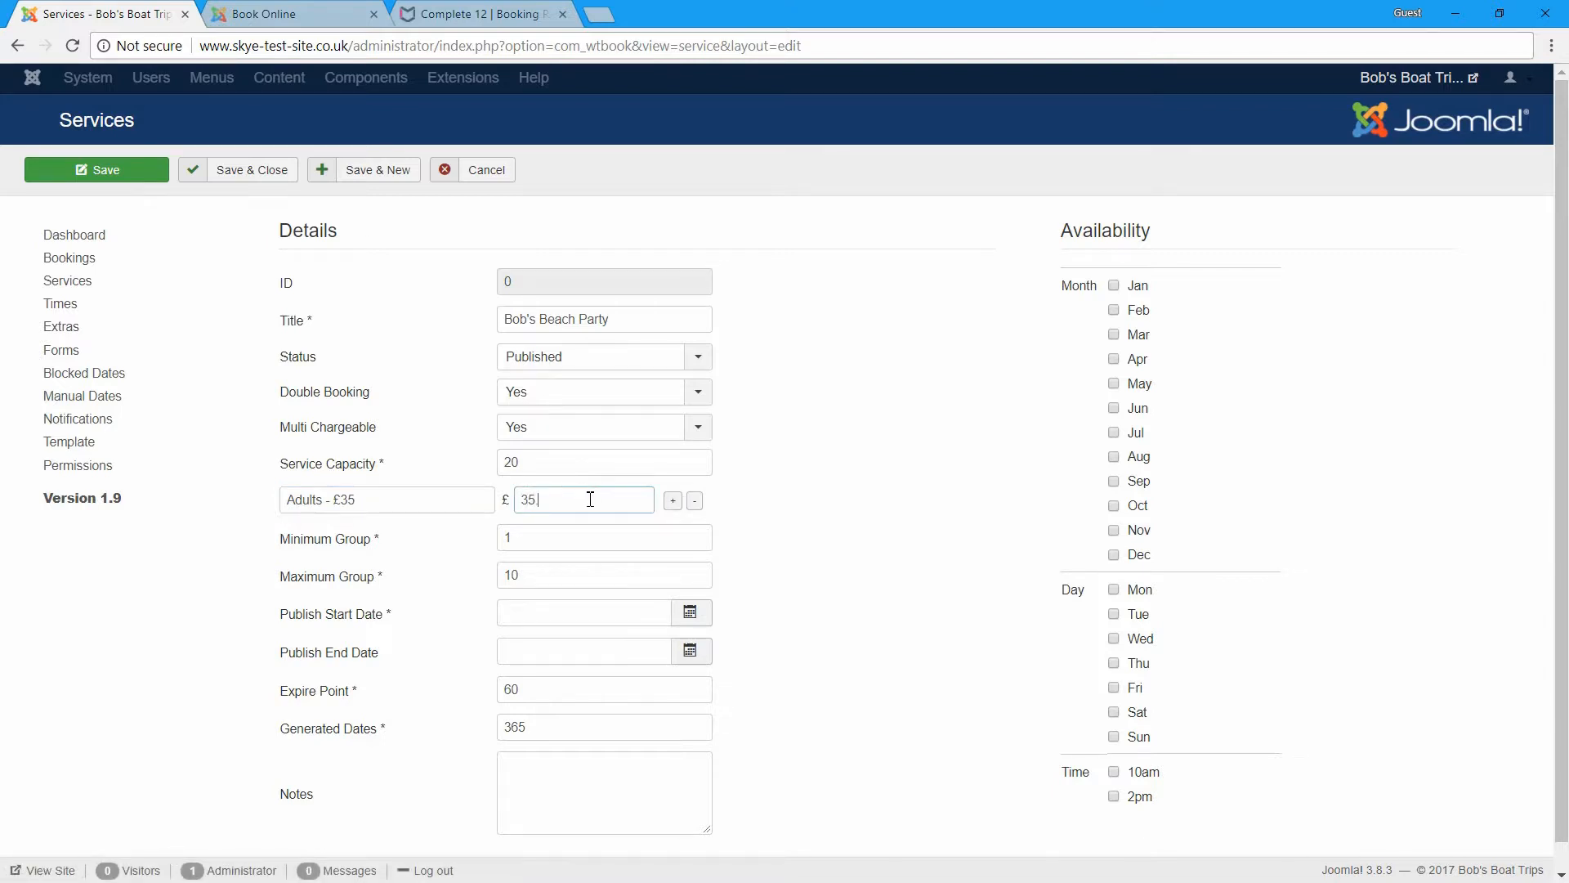
left_click(672, 500)
type("Child - £25")
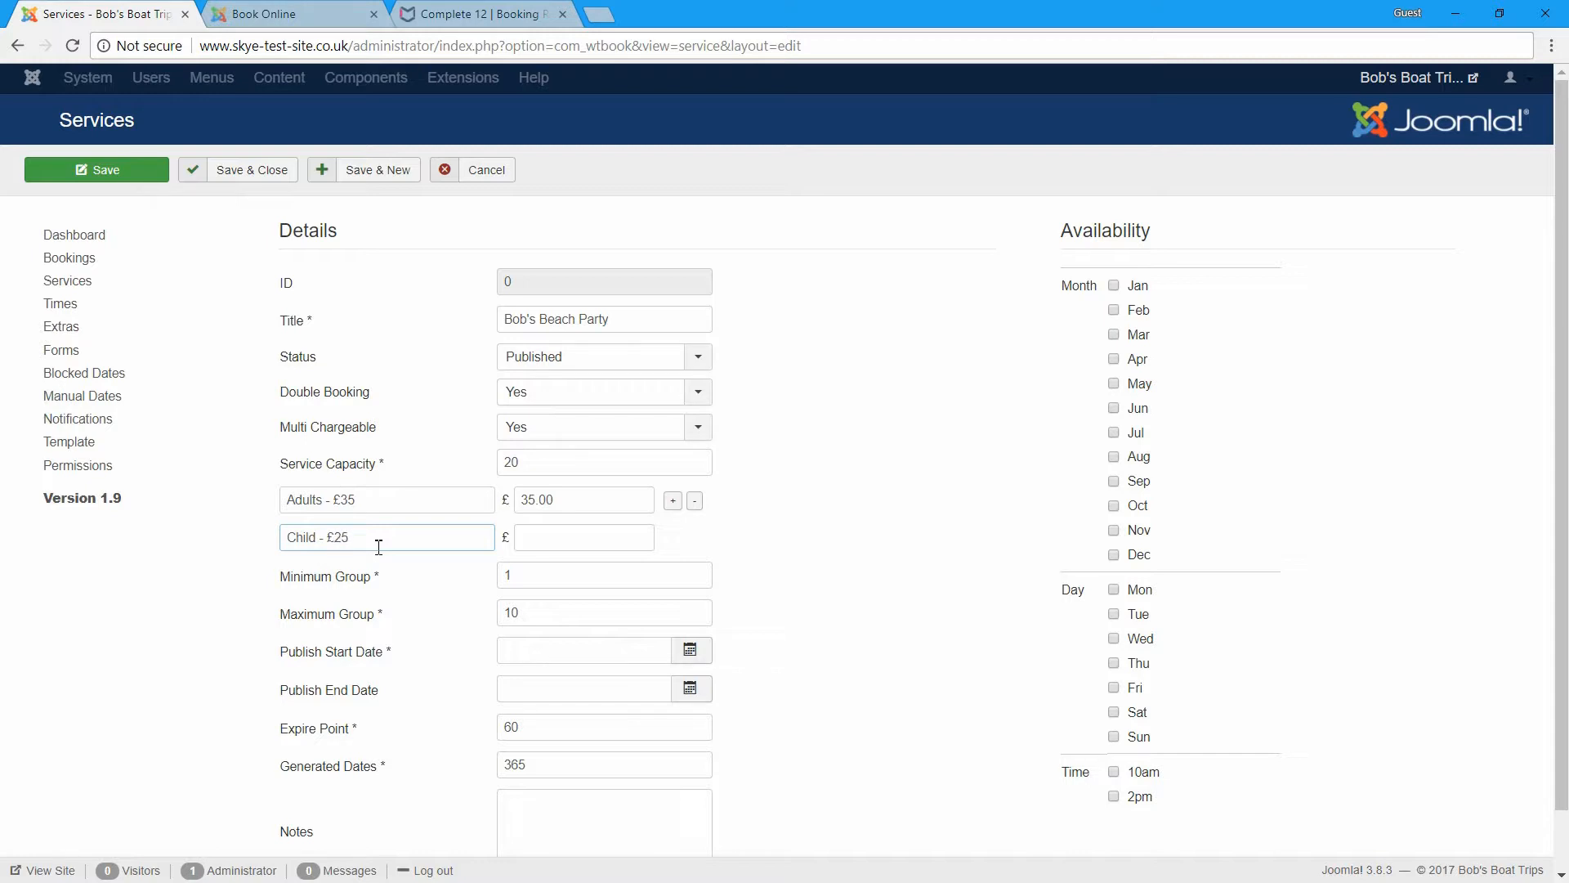
left_click(521, 540)
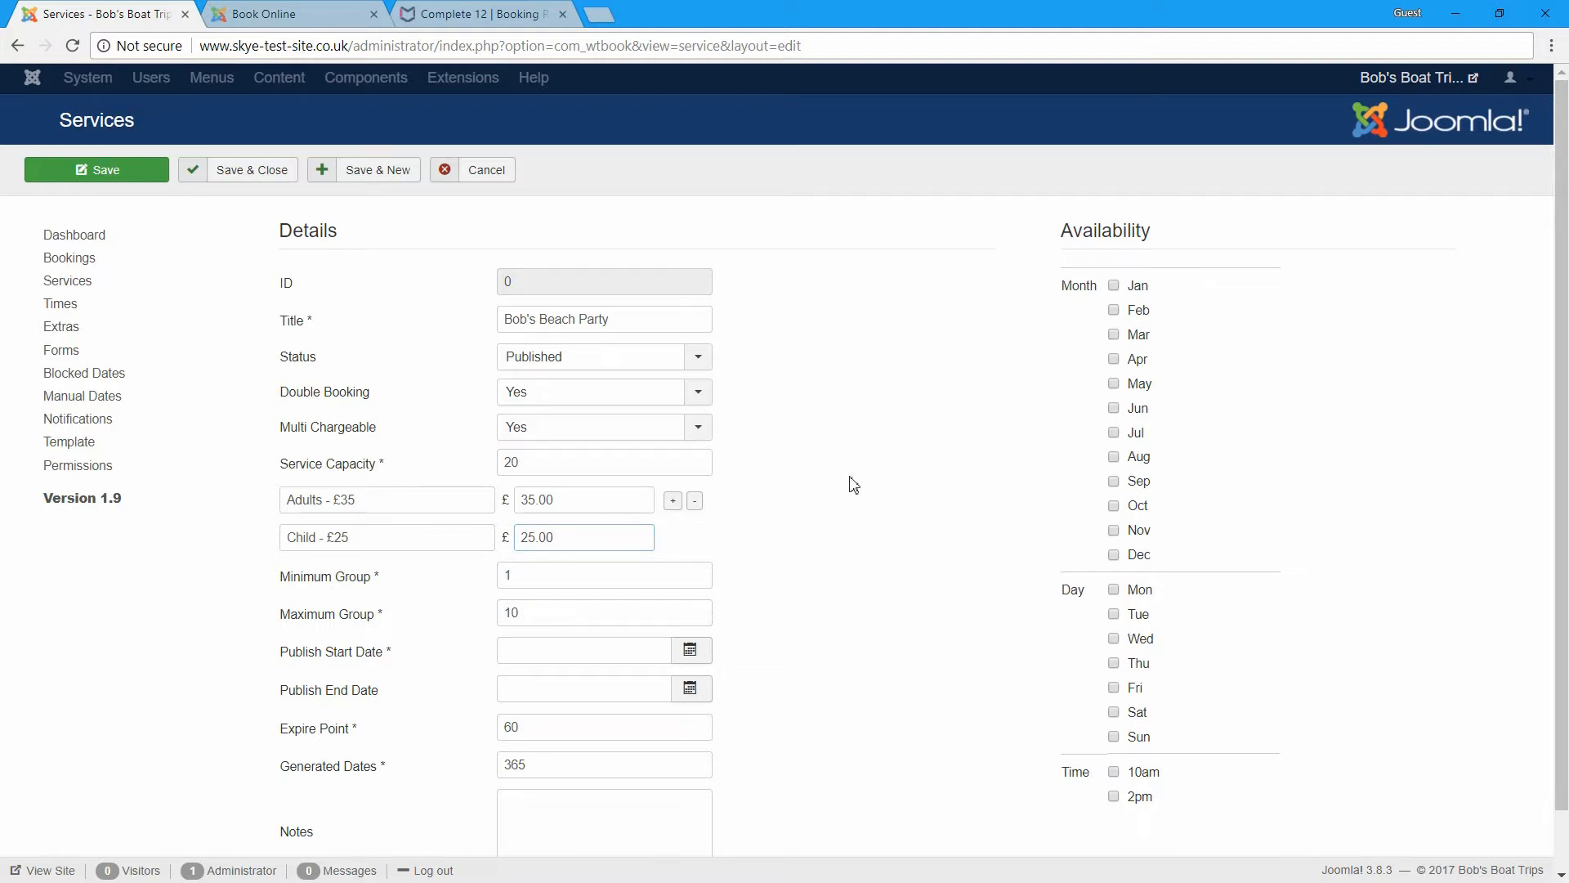
Set the maximum group to 20 and the publish start date to 2017-12-20, leave availability unticked, and save and close the service
double_click(540, 623)
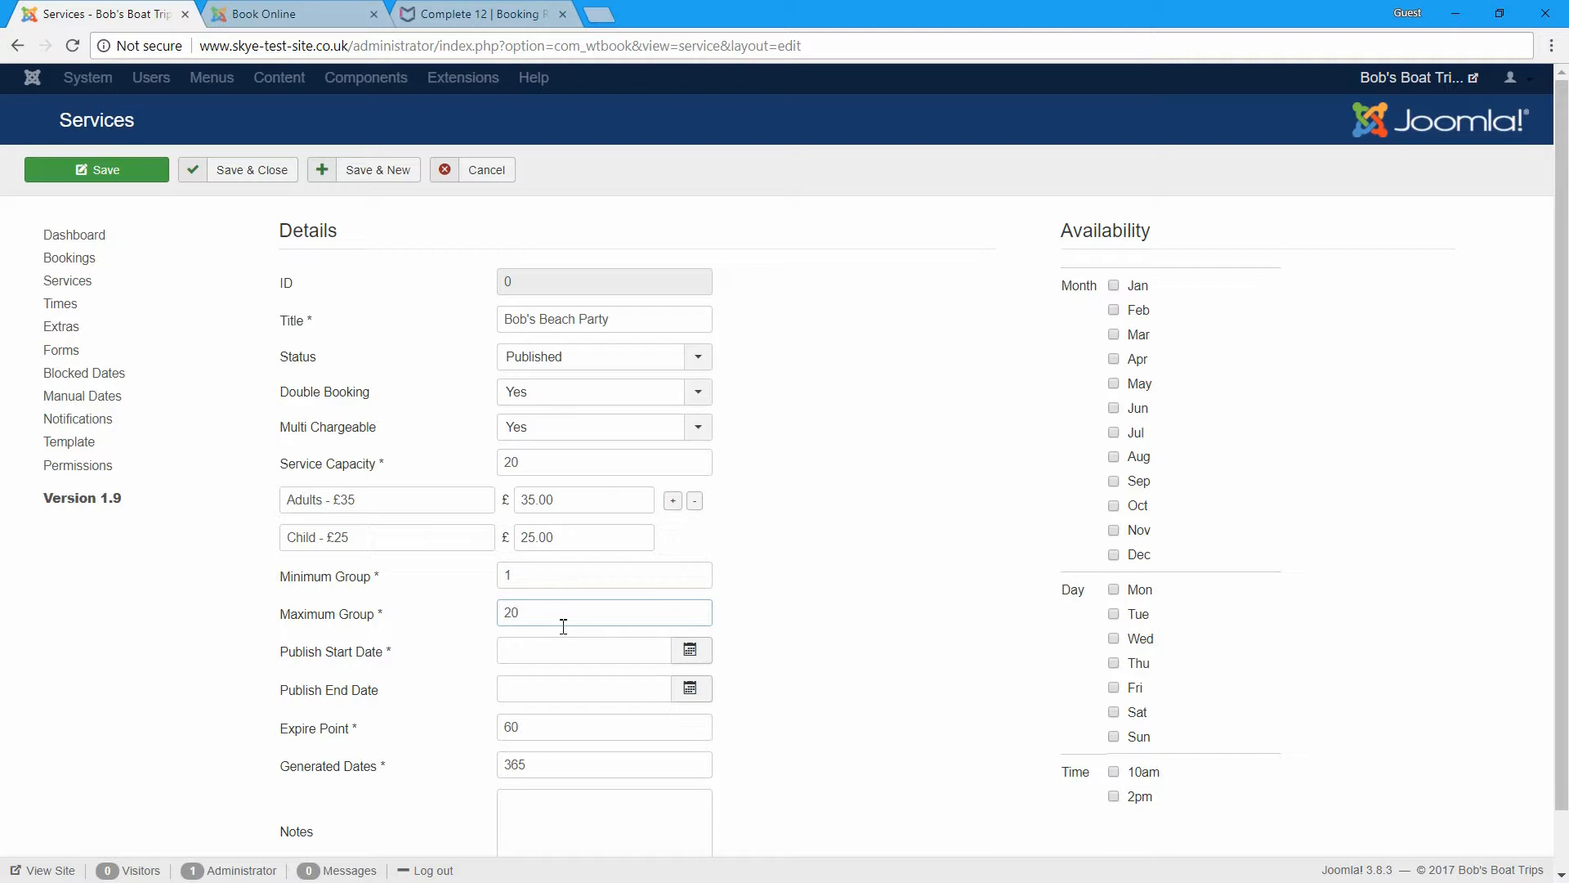
left_click(689, 650)
left_click(643, 541)
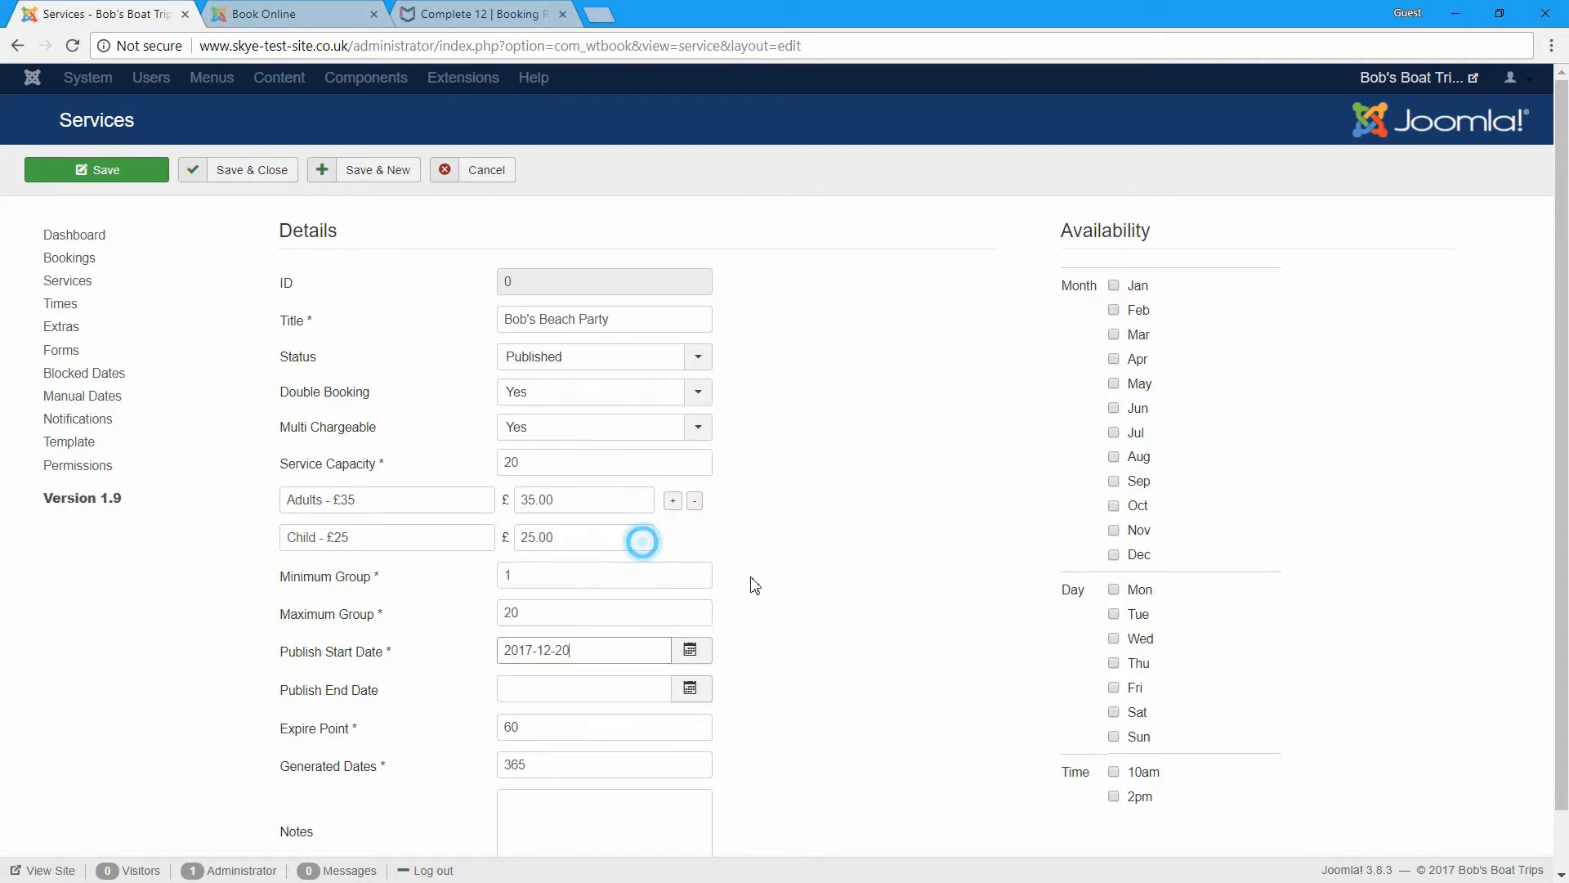
scroll(807, 641, "down", 1)
scroll(798, 644, "up", 1)
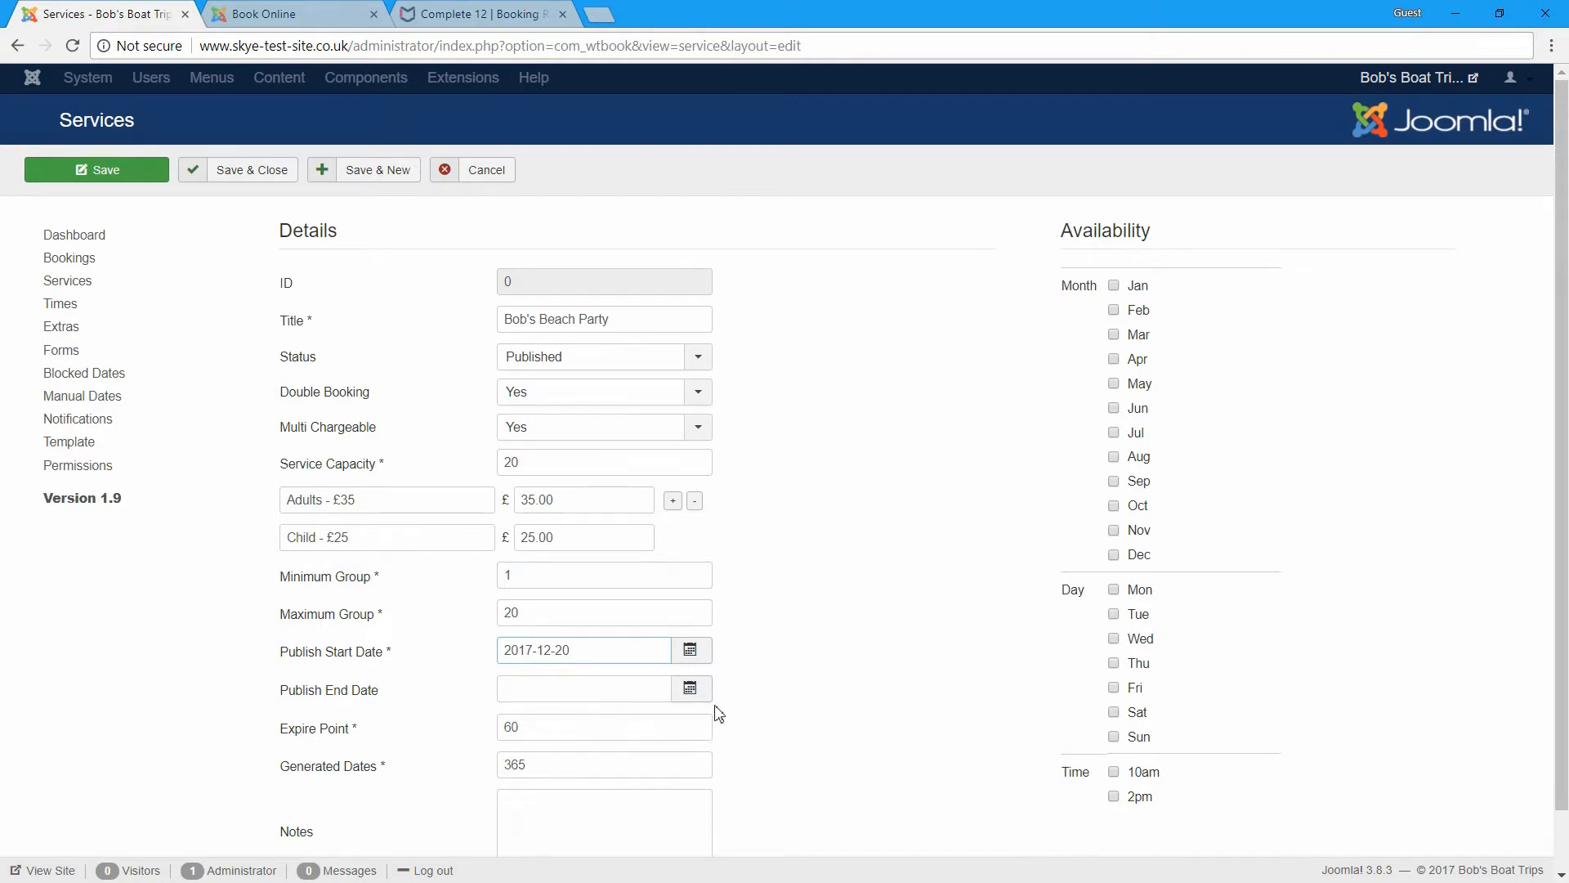
mouse_move(1094, 289)
scroll(981, 577, "down", 1)
scroll(952, 552, "up", 1)
left_click(251, 167)
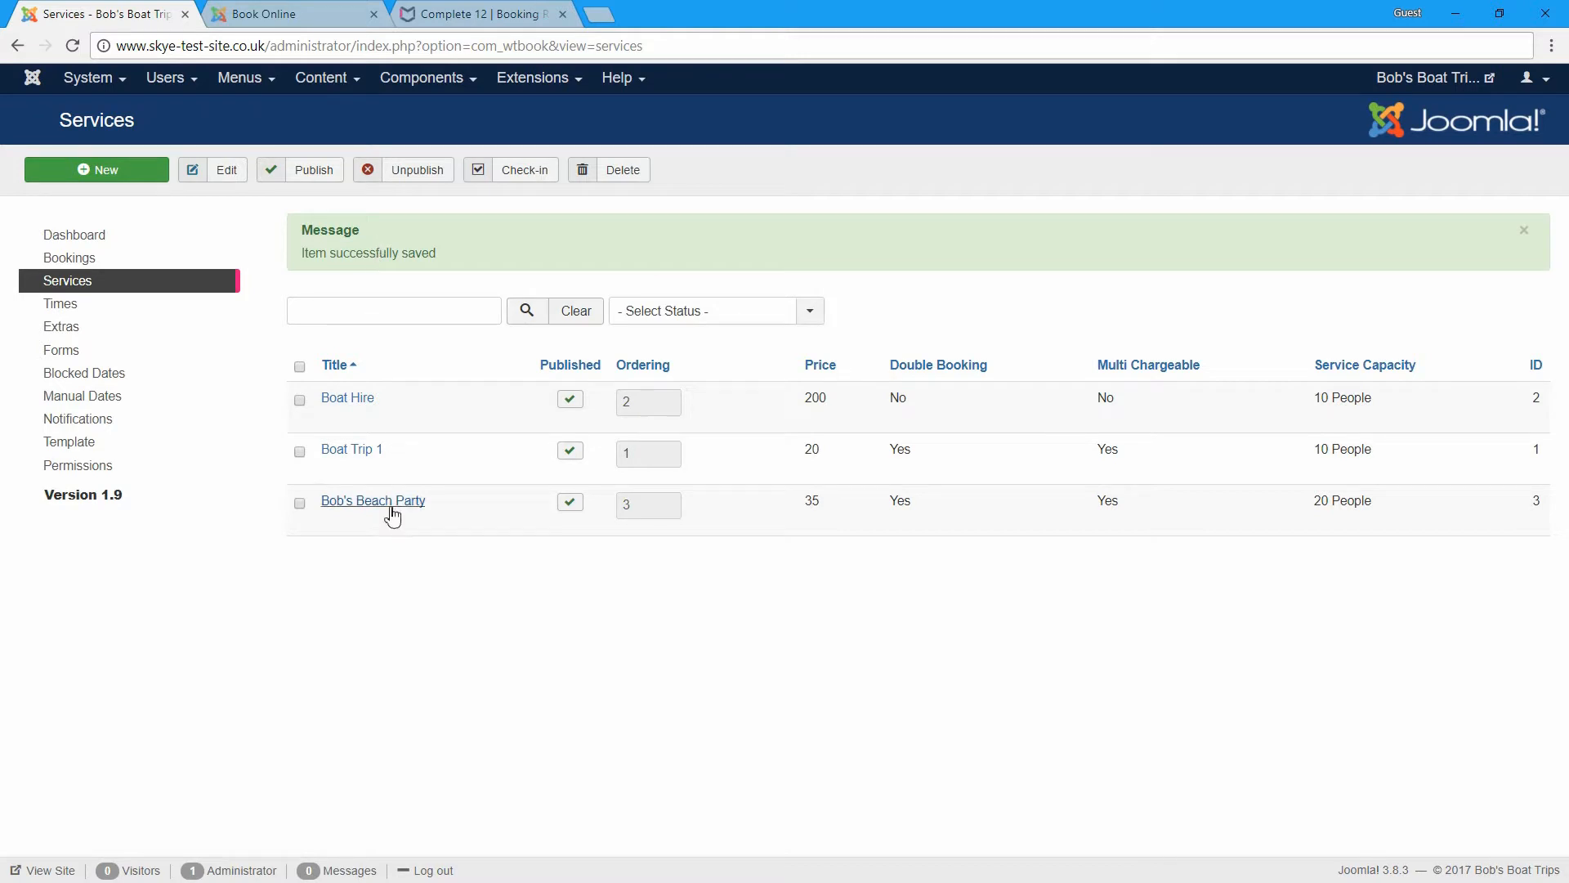
Check which dates the Book Online page offers for the Bob's Beach Party package
left_click(319, 14)
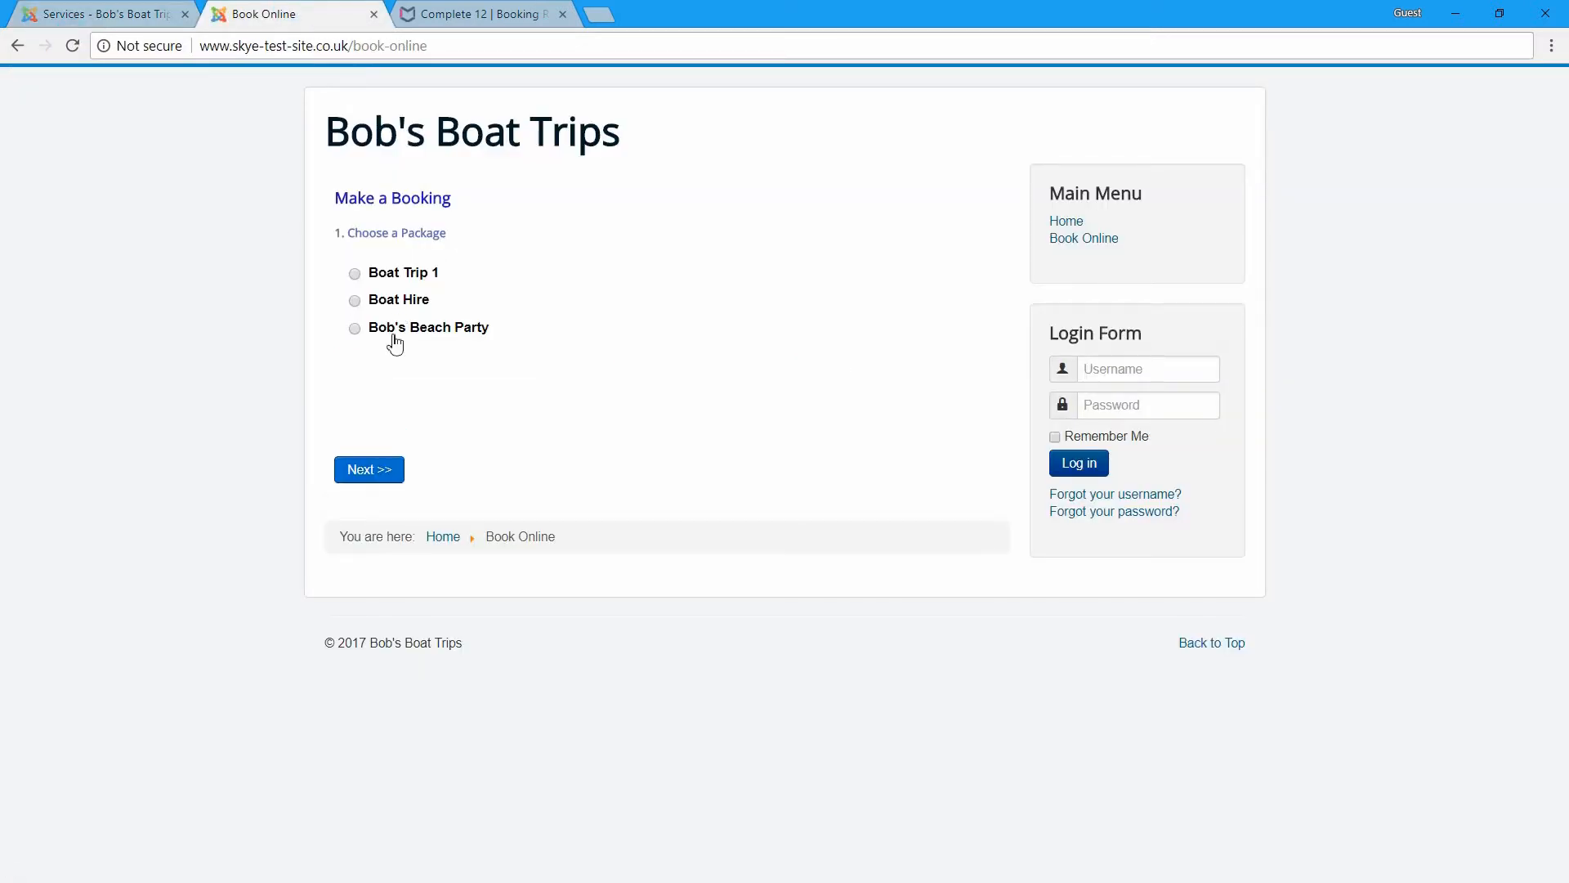
left_click(392, 332)
left_click(434, 408)
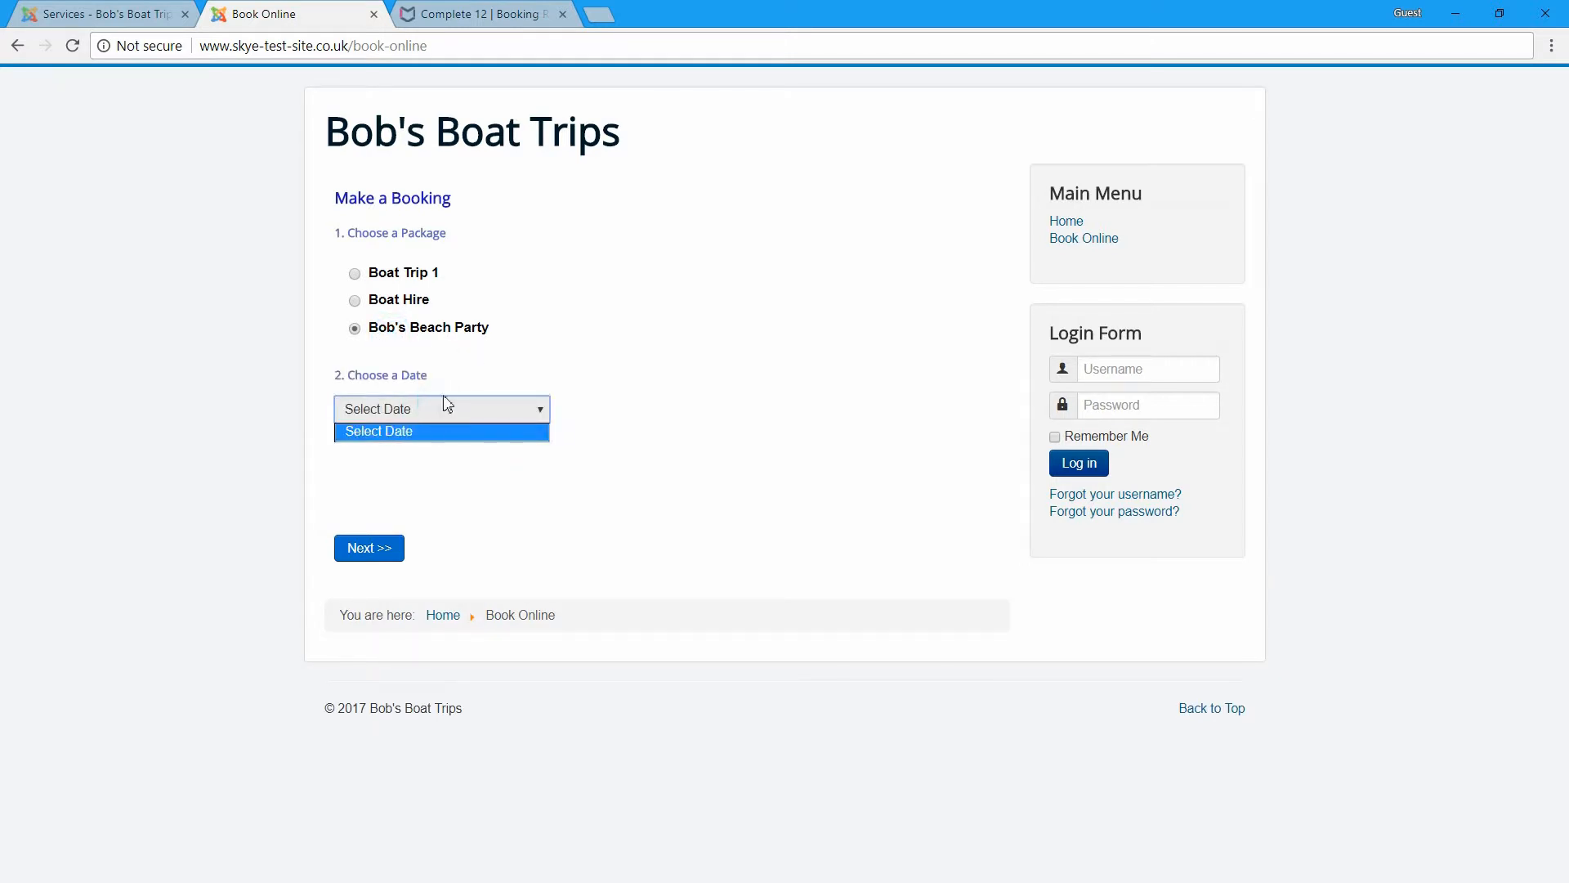
Create a new manual date in the Joomla administrator's booking component and set its date to 2018-05-05
left_click(131, 13)
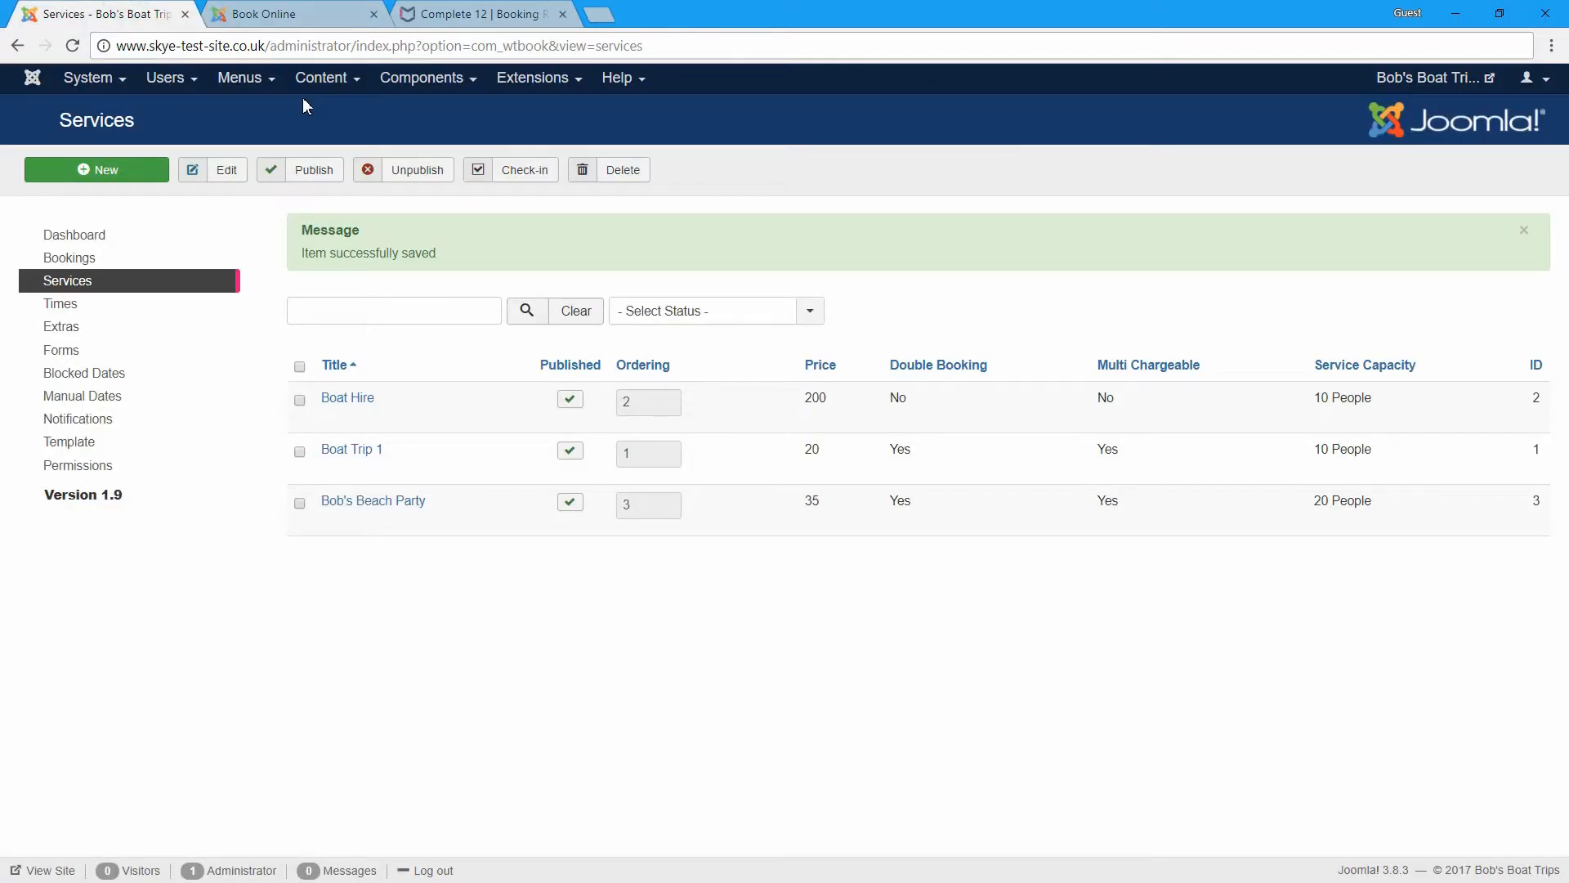
left_click(119, 401)
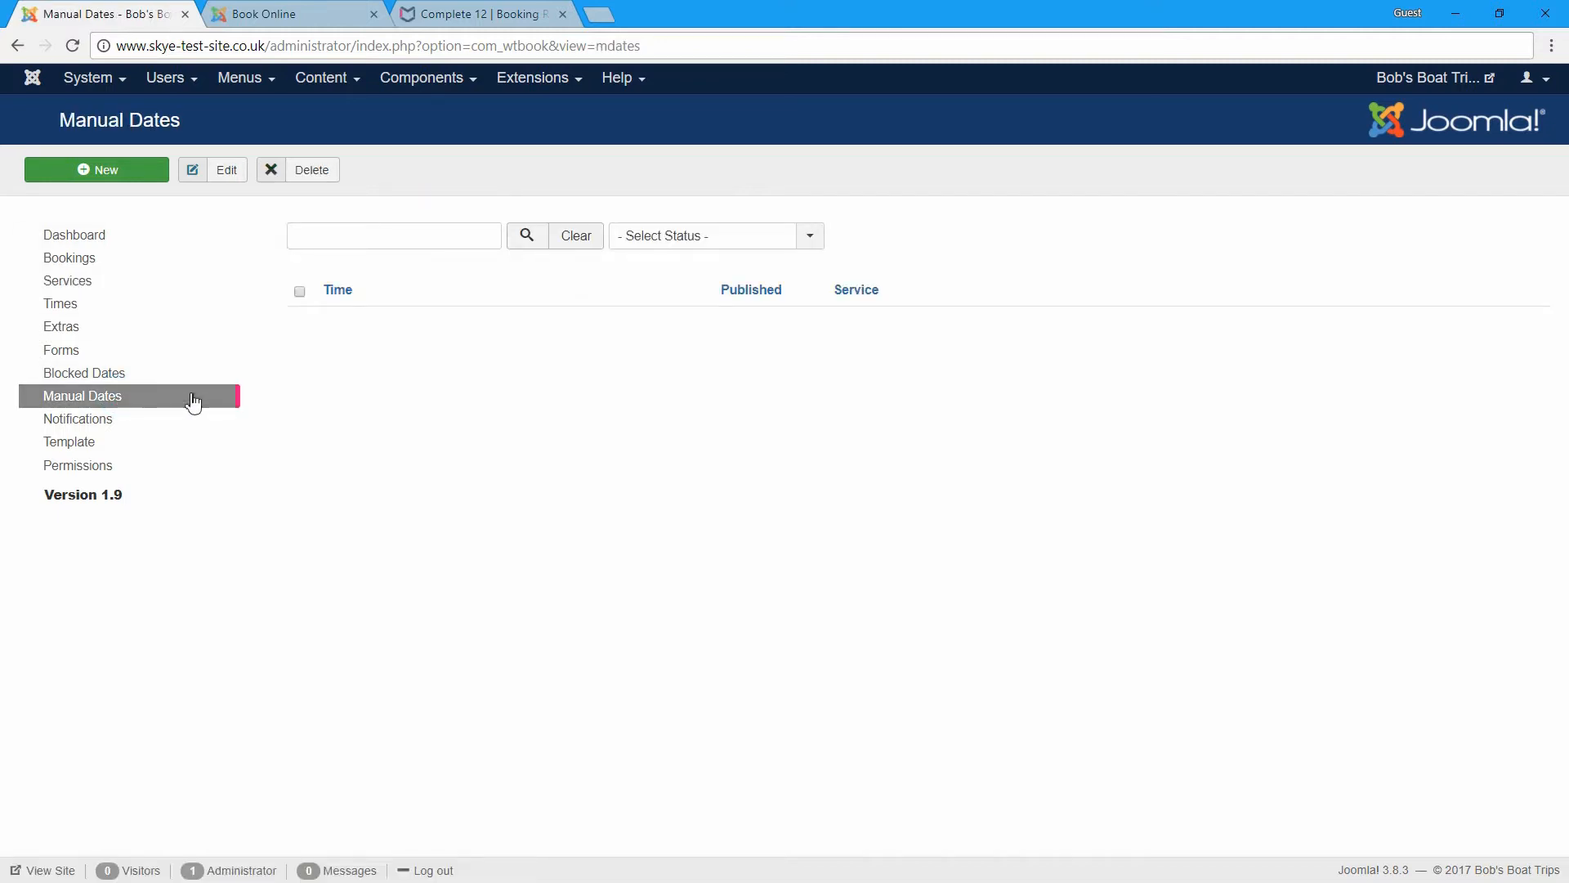
left_click(121, 168)
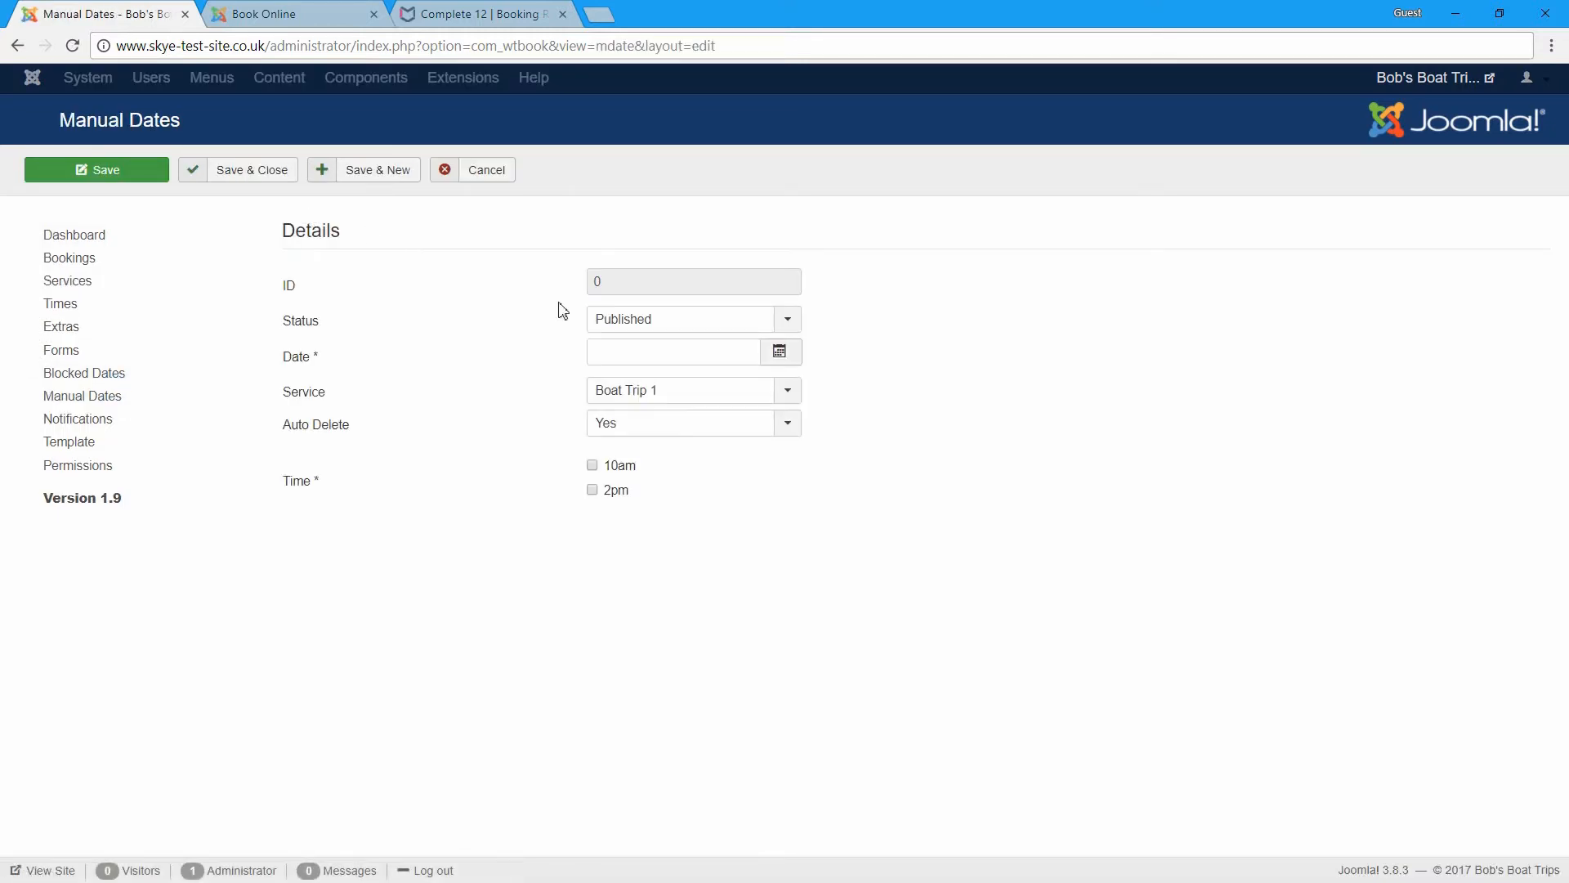
left_click(780, 352)
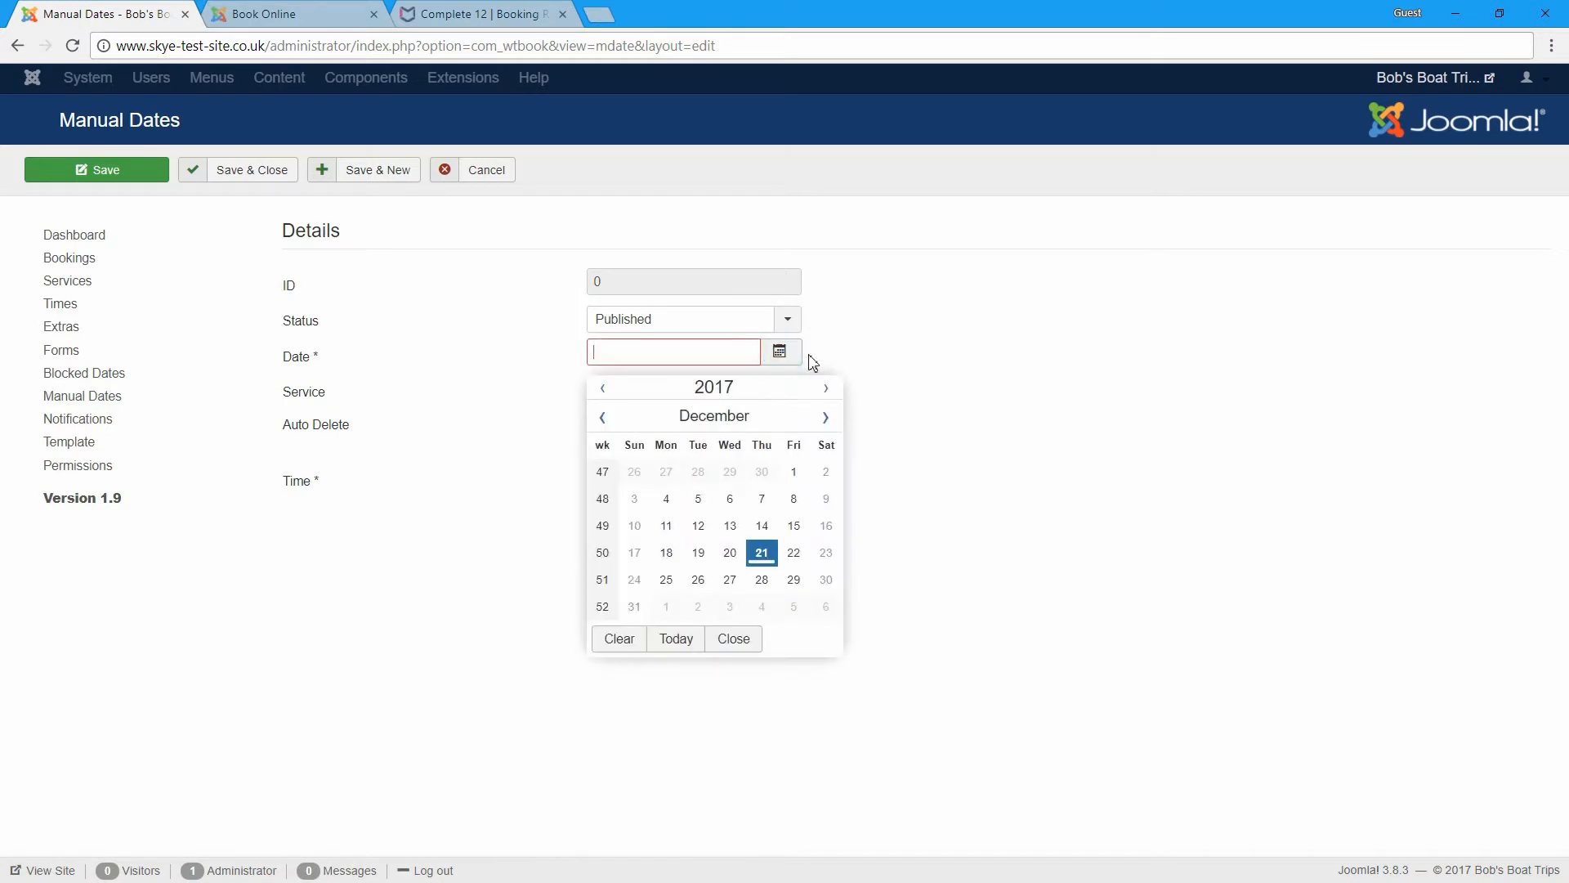
left_click(828, 417)
left_click(828, 416)
left_click(828, 416)
left_click(828, 416)
left_click(828, 416)
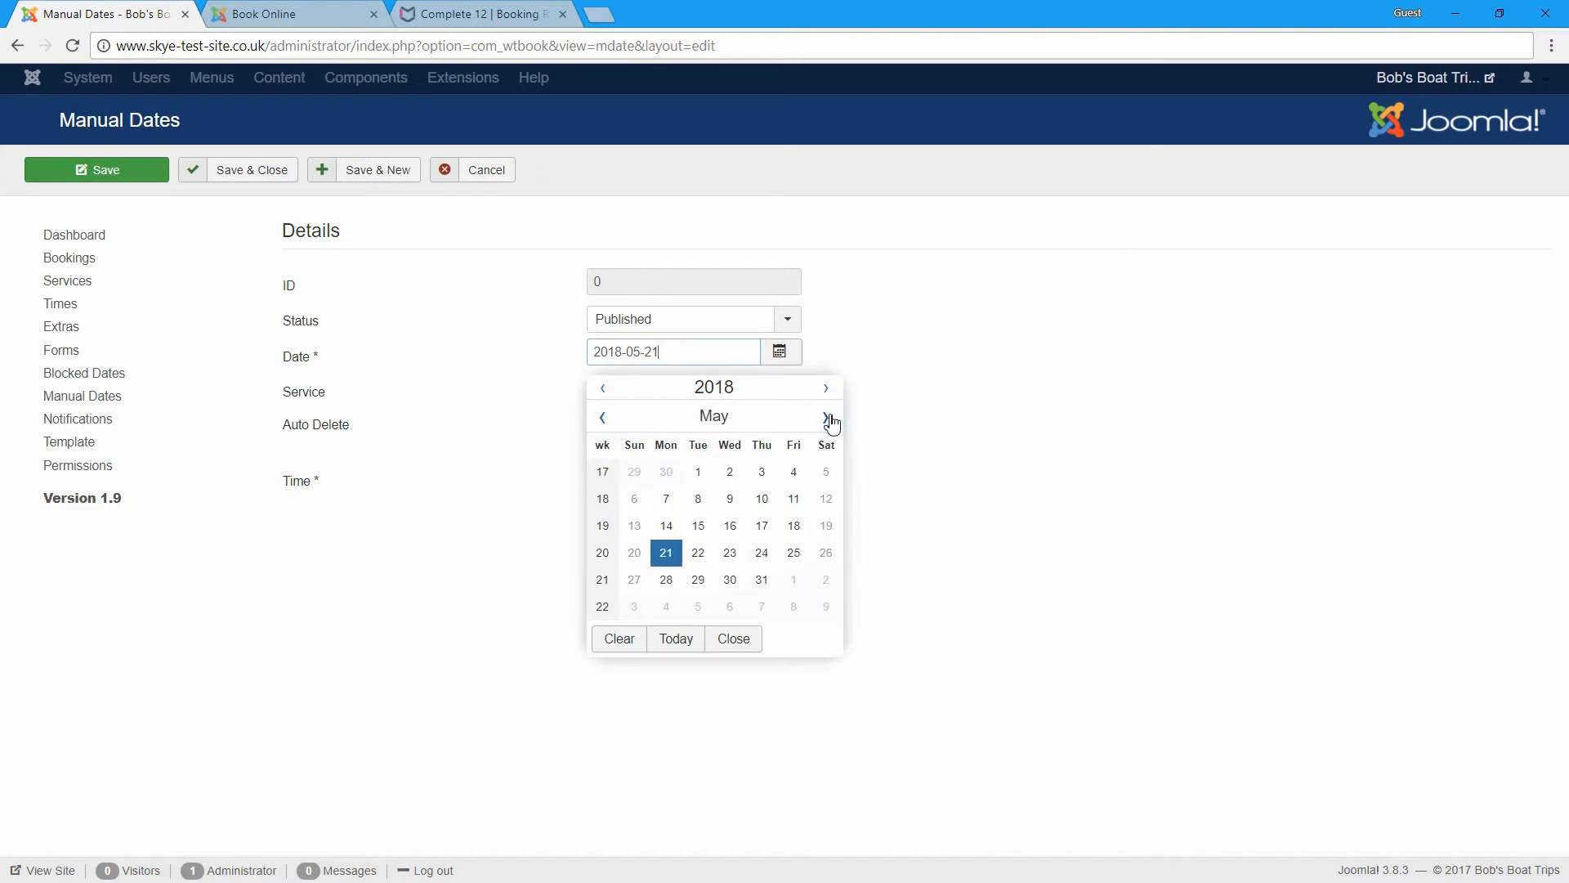
left_click(827, 472)
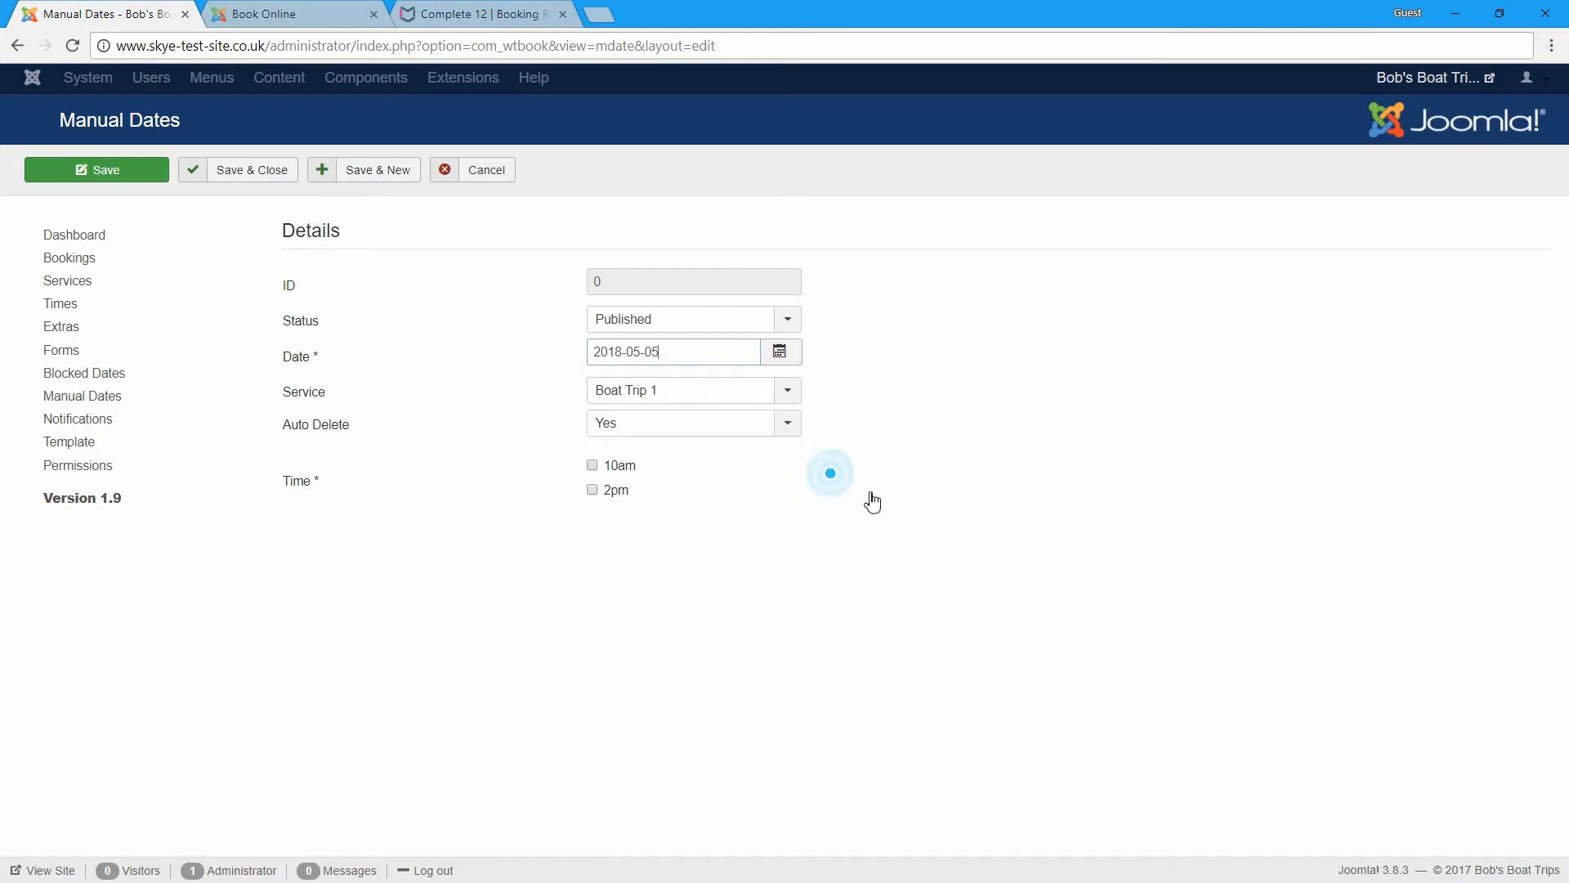
Assign the manual date to Bob's Beach Party at 2pm, and save it with a new blank entry started
left_click(652, 394)
left_click(657, 462)
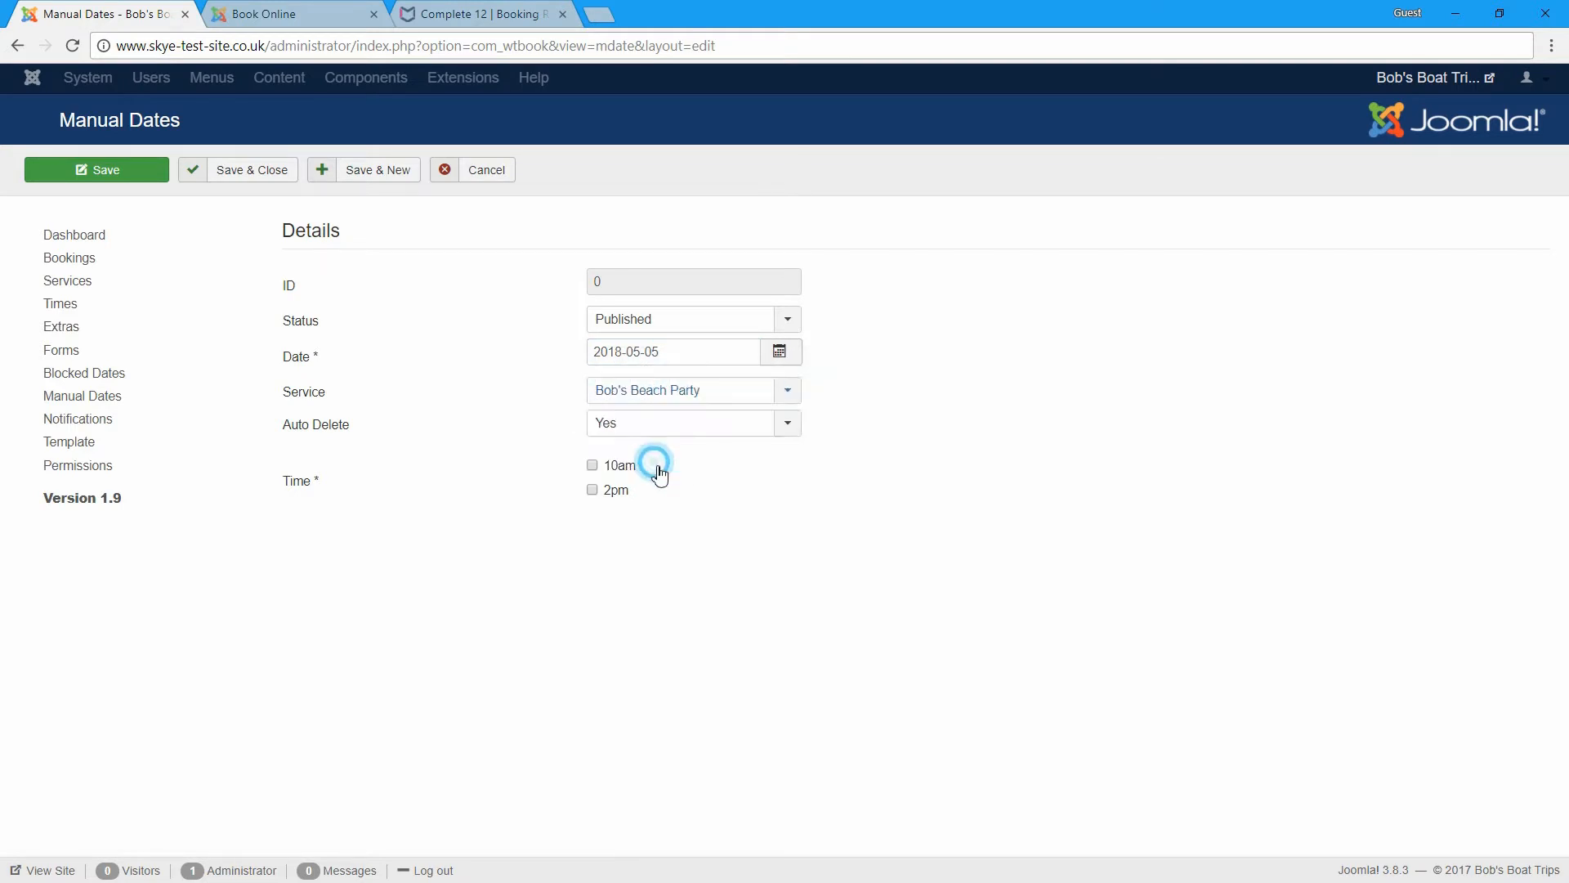
left_click(614, 490)
left_click(352, 168)
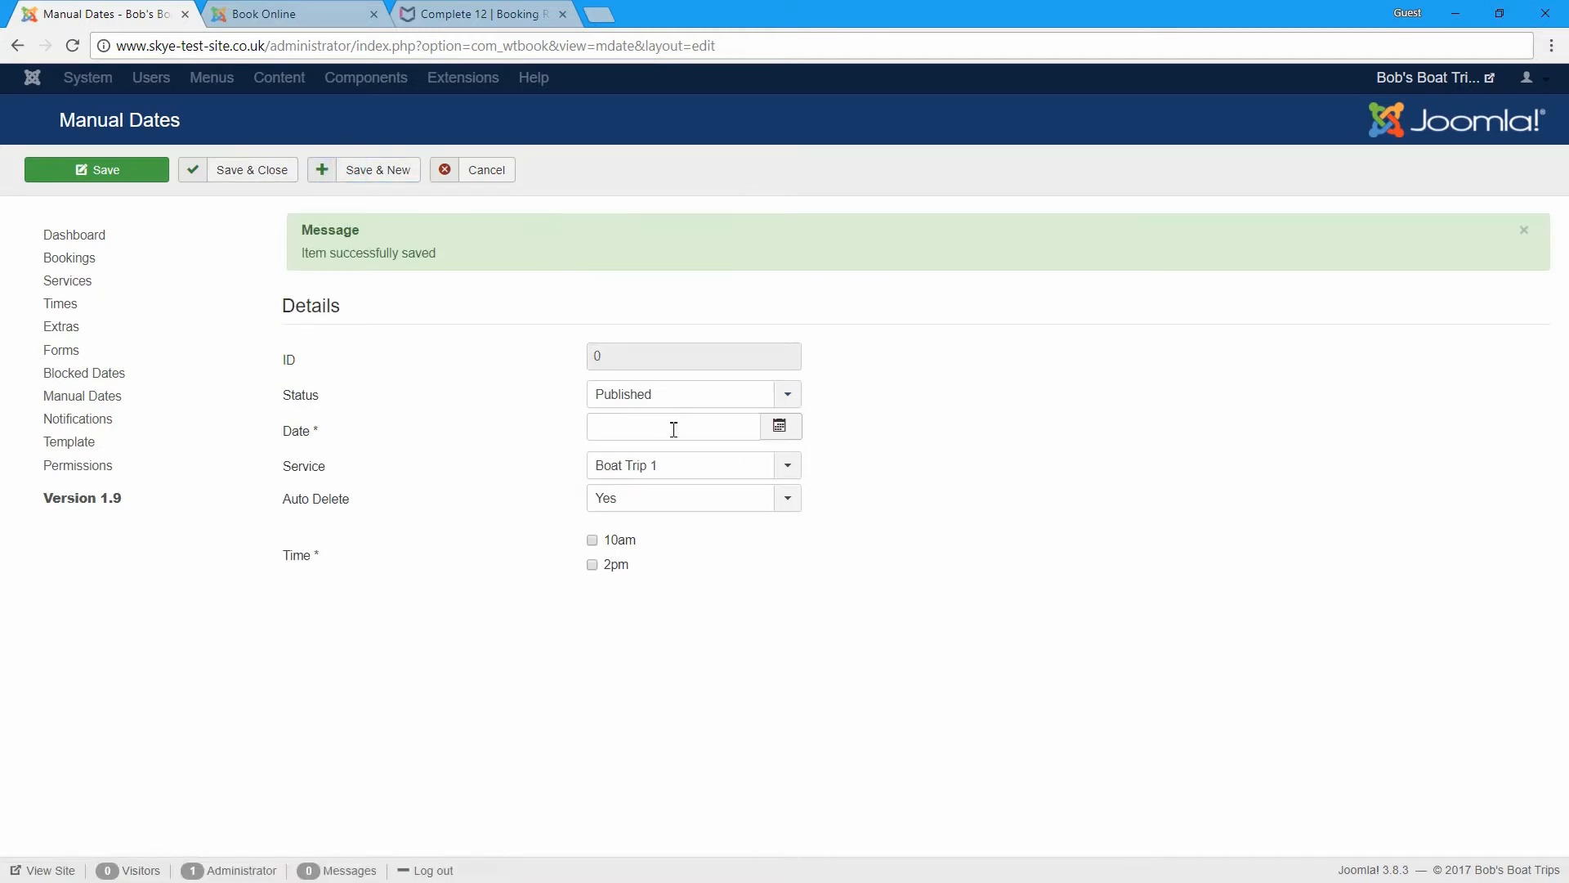
Set the date of the second manual date entry to 2018-06-02
left_click(782, 430)
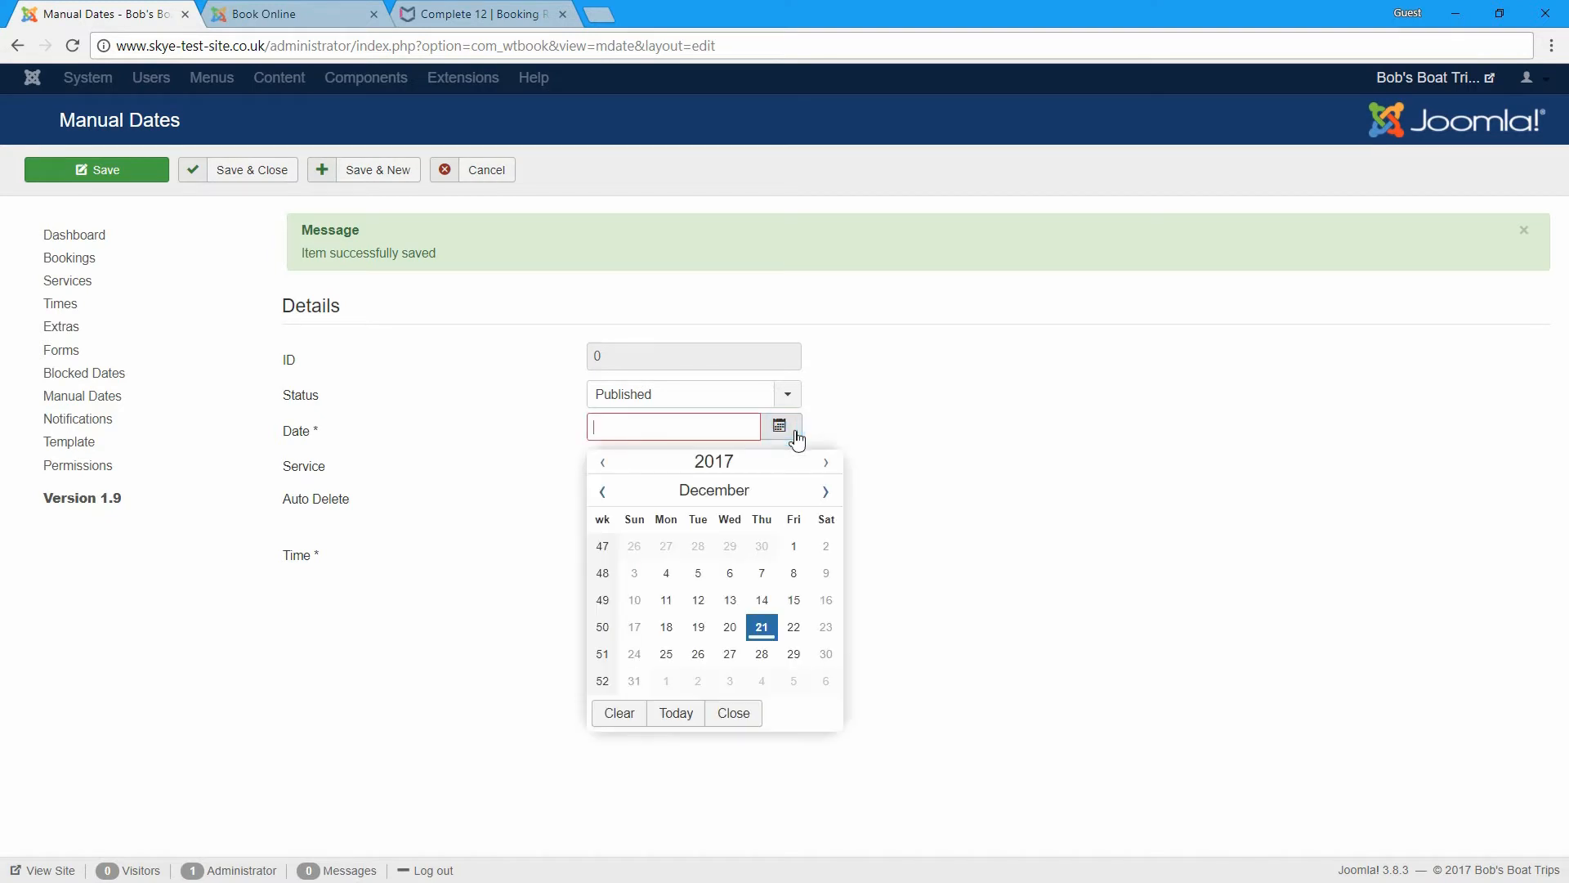
left_click(830, 492)
left_click(830, 492)
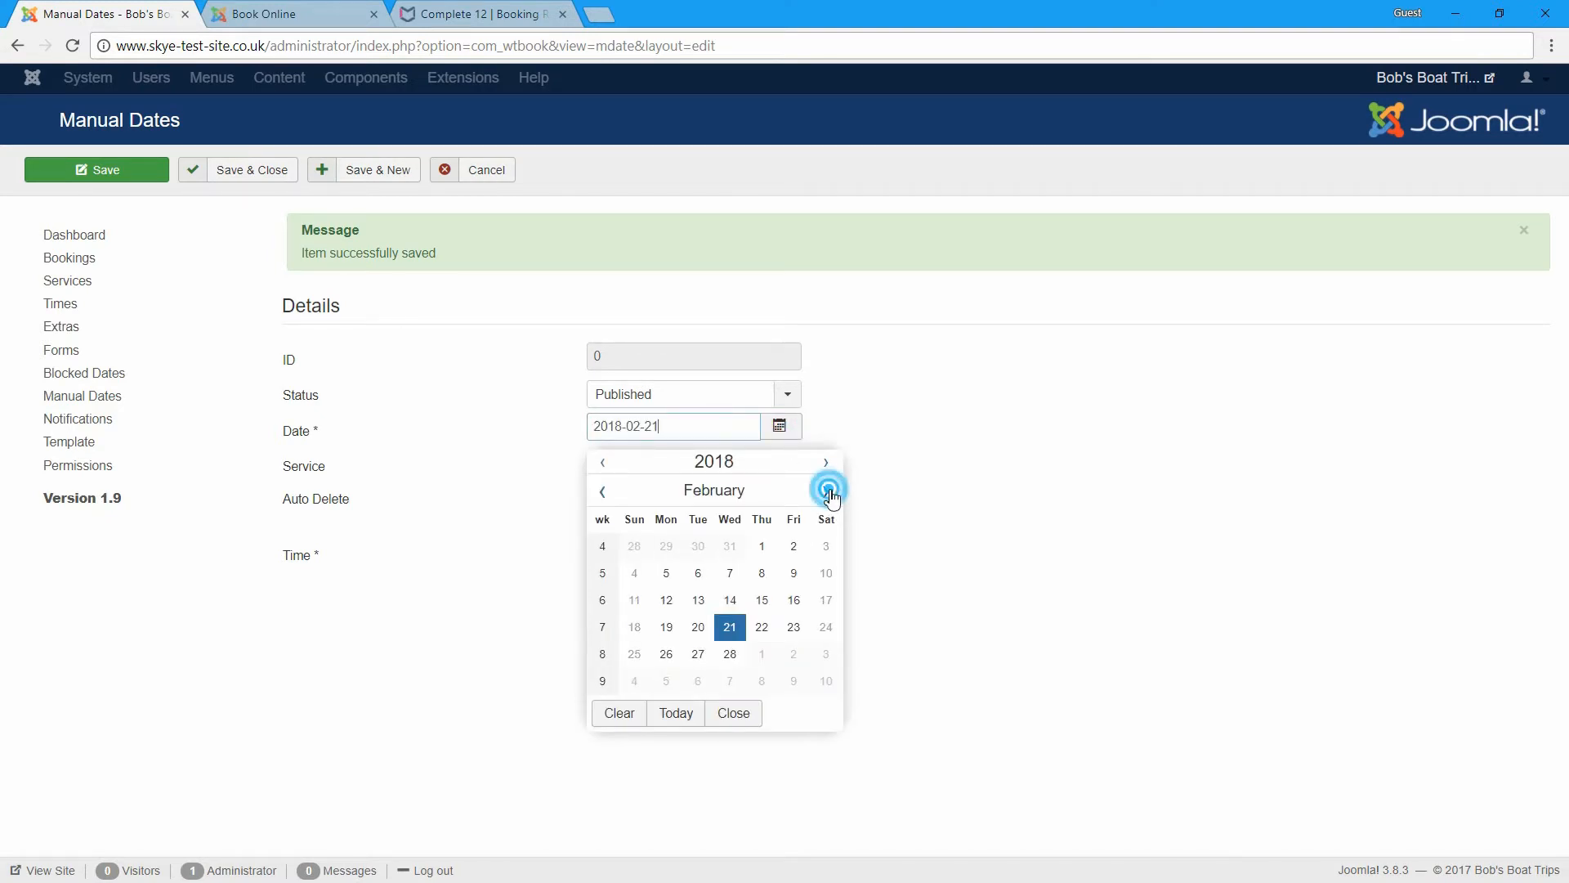
left_click(830, 492)
left_click(830, 492)
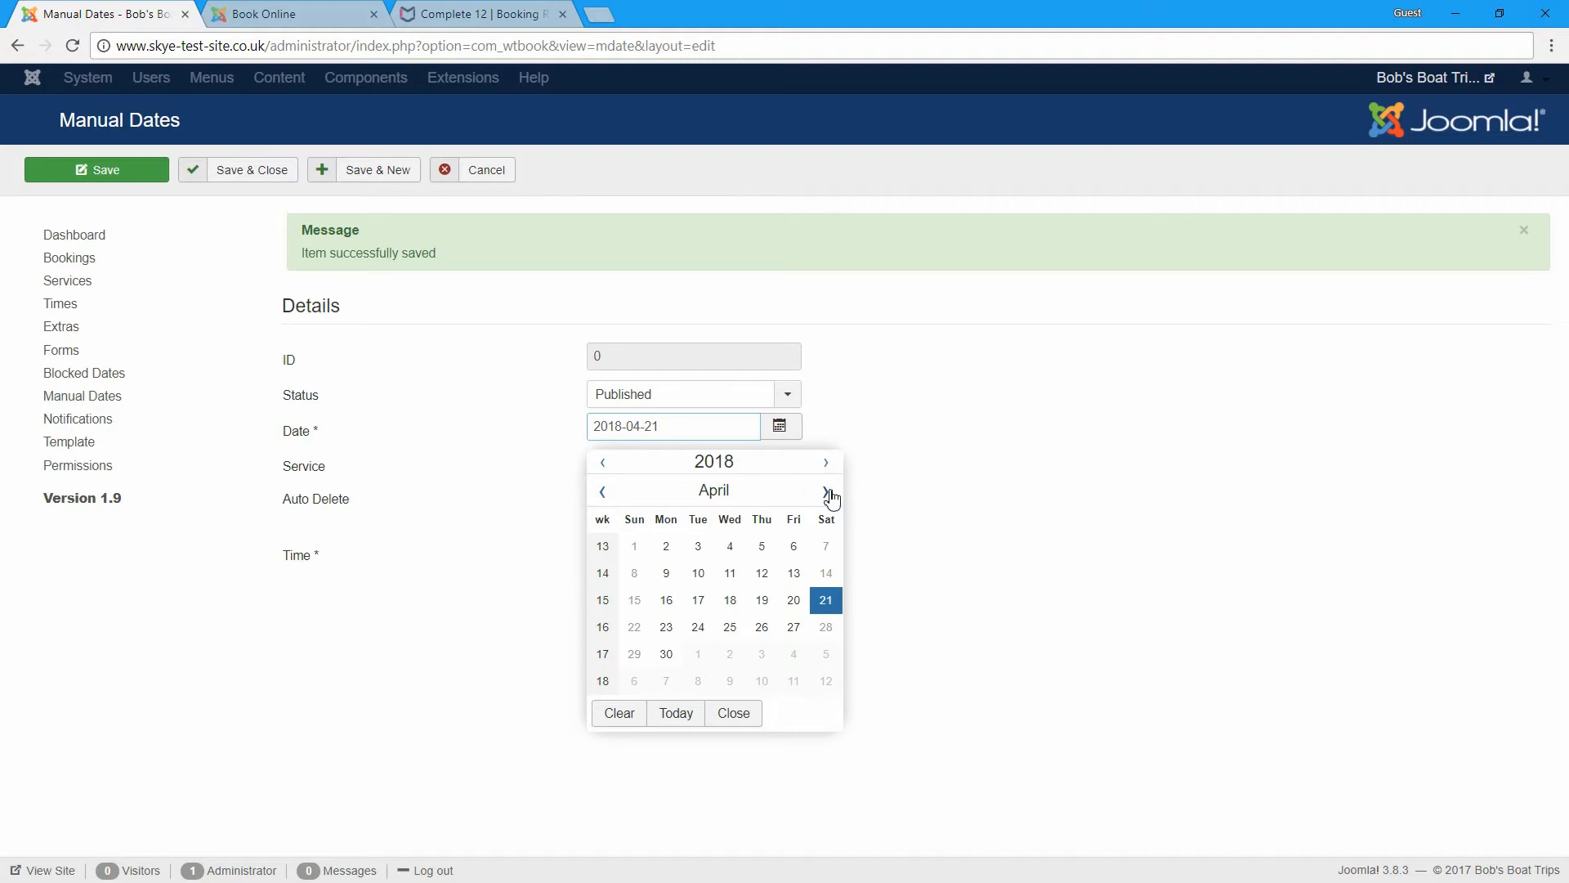
left_click(828, 491)
left_click(828, 491)
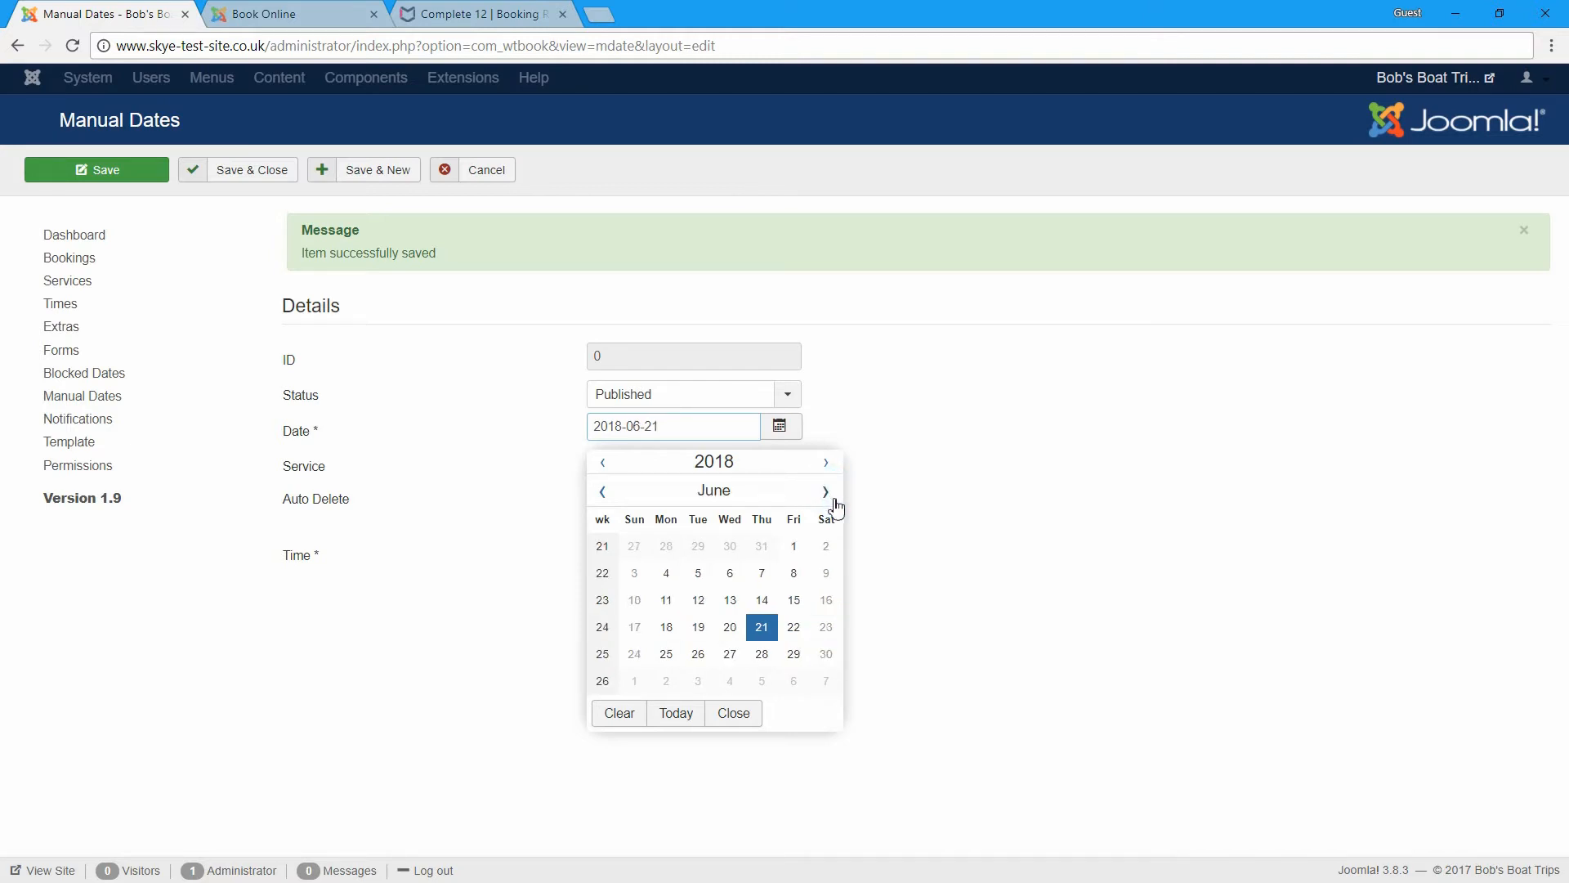
left_click(827, 546)
Assign the June manual date to Bob's Beach Party at 2pm, and save it with another blank entry started
left_click(687, 468)
left_click(649, 537)
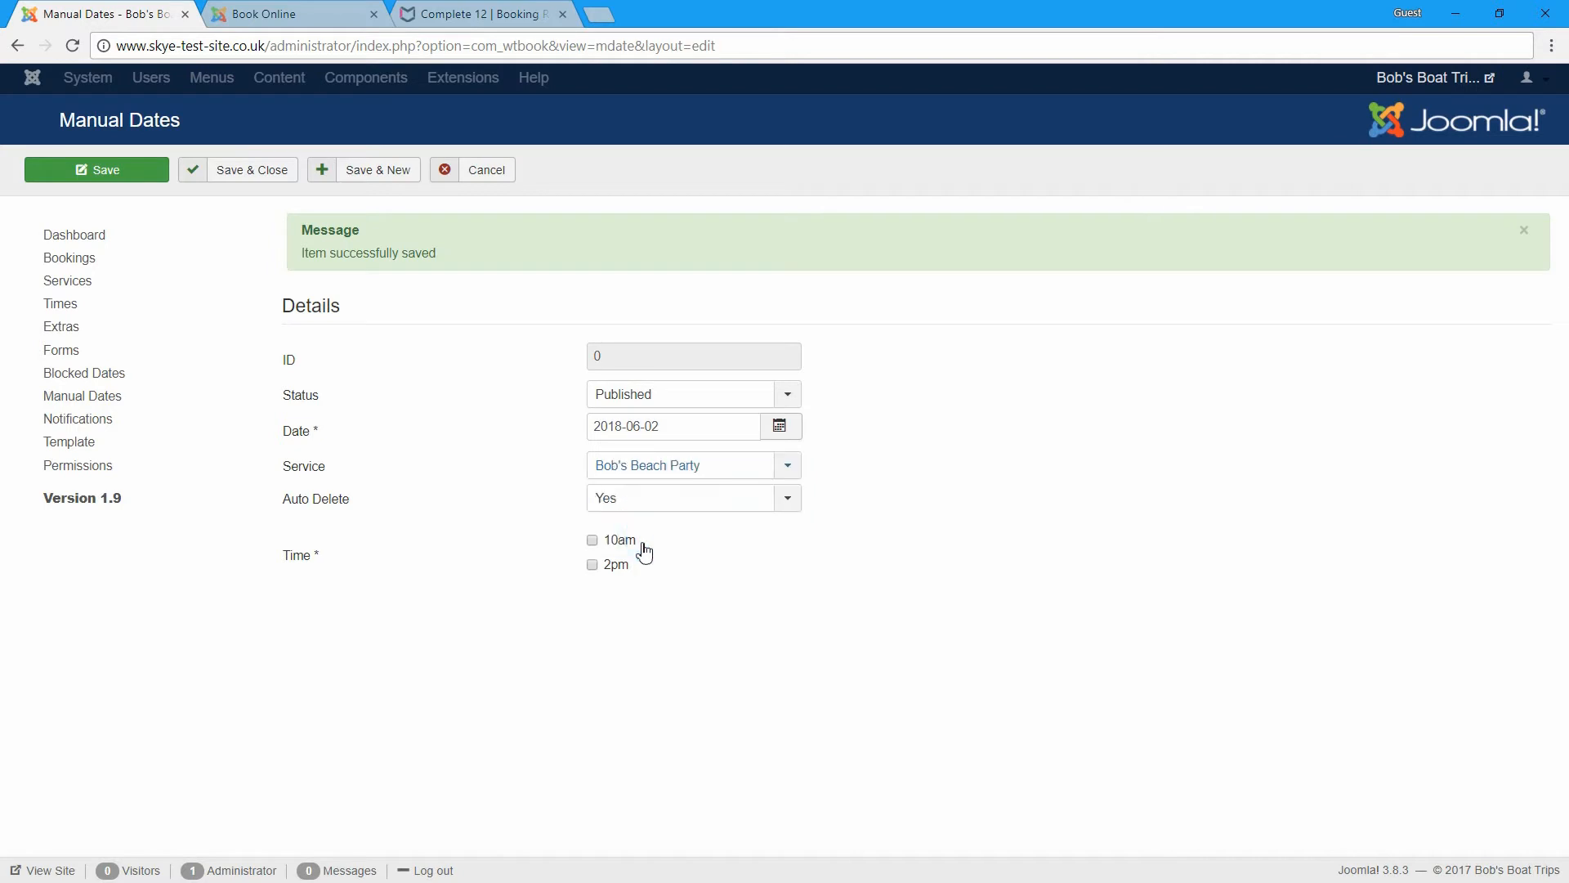
left_click(616, 567)
left_click(388, 181)
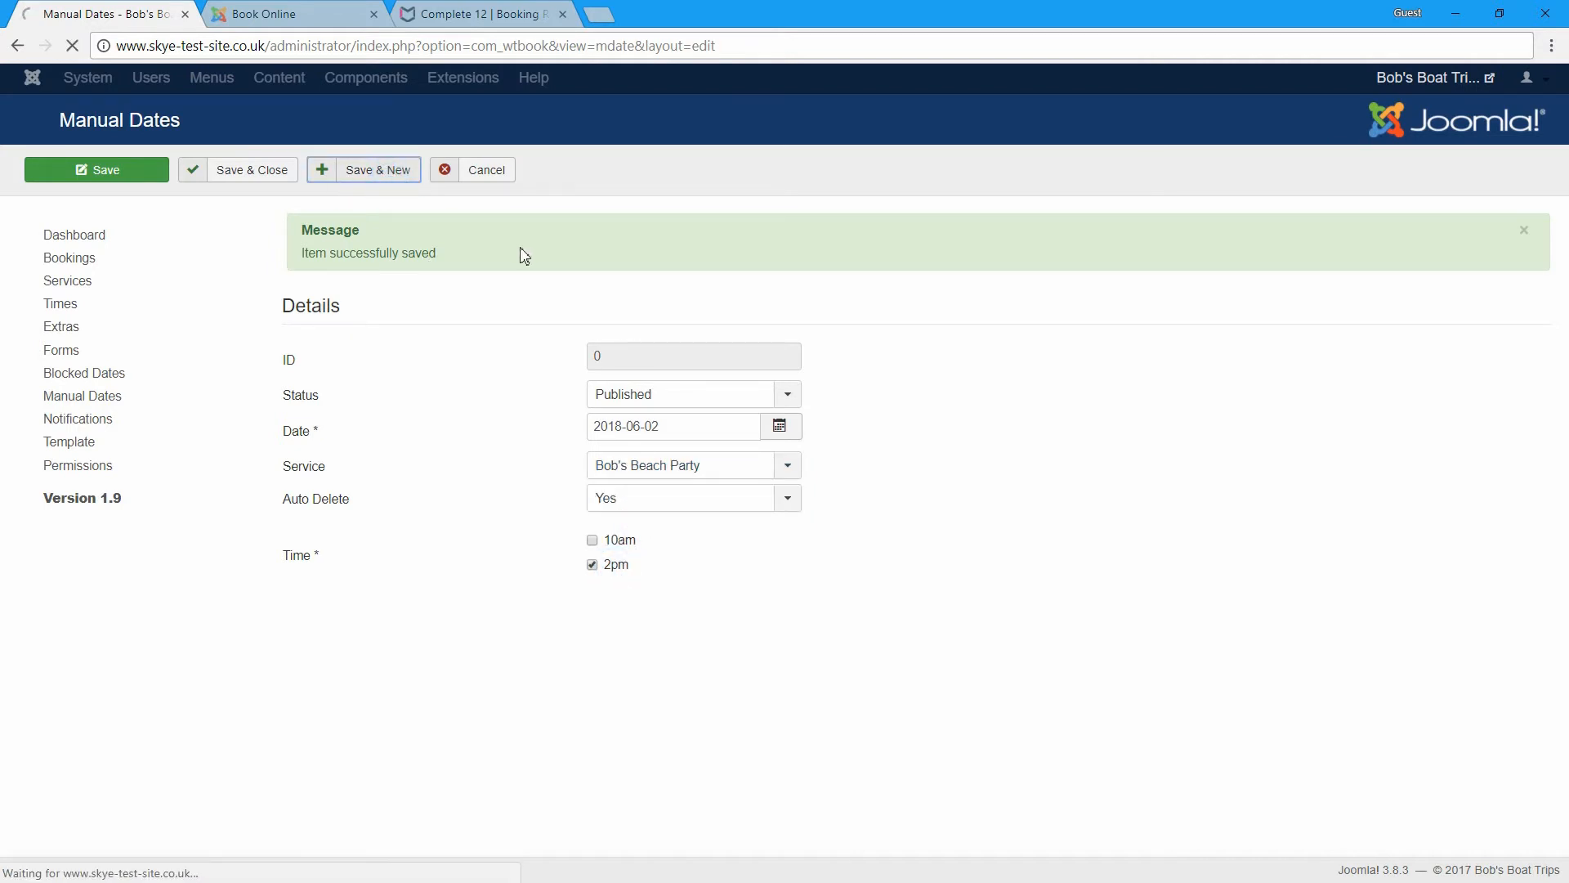
Set the date of the third manual date entry to 2018-07-07
left_click(785, 431)
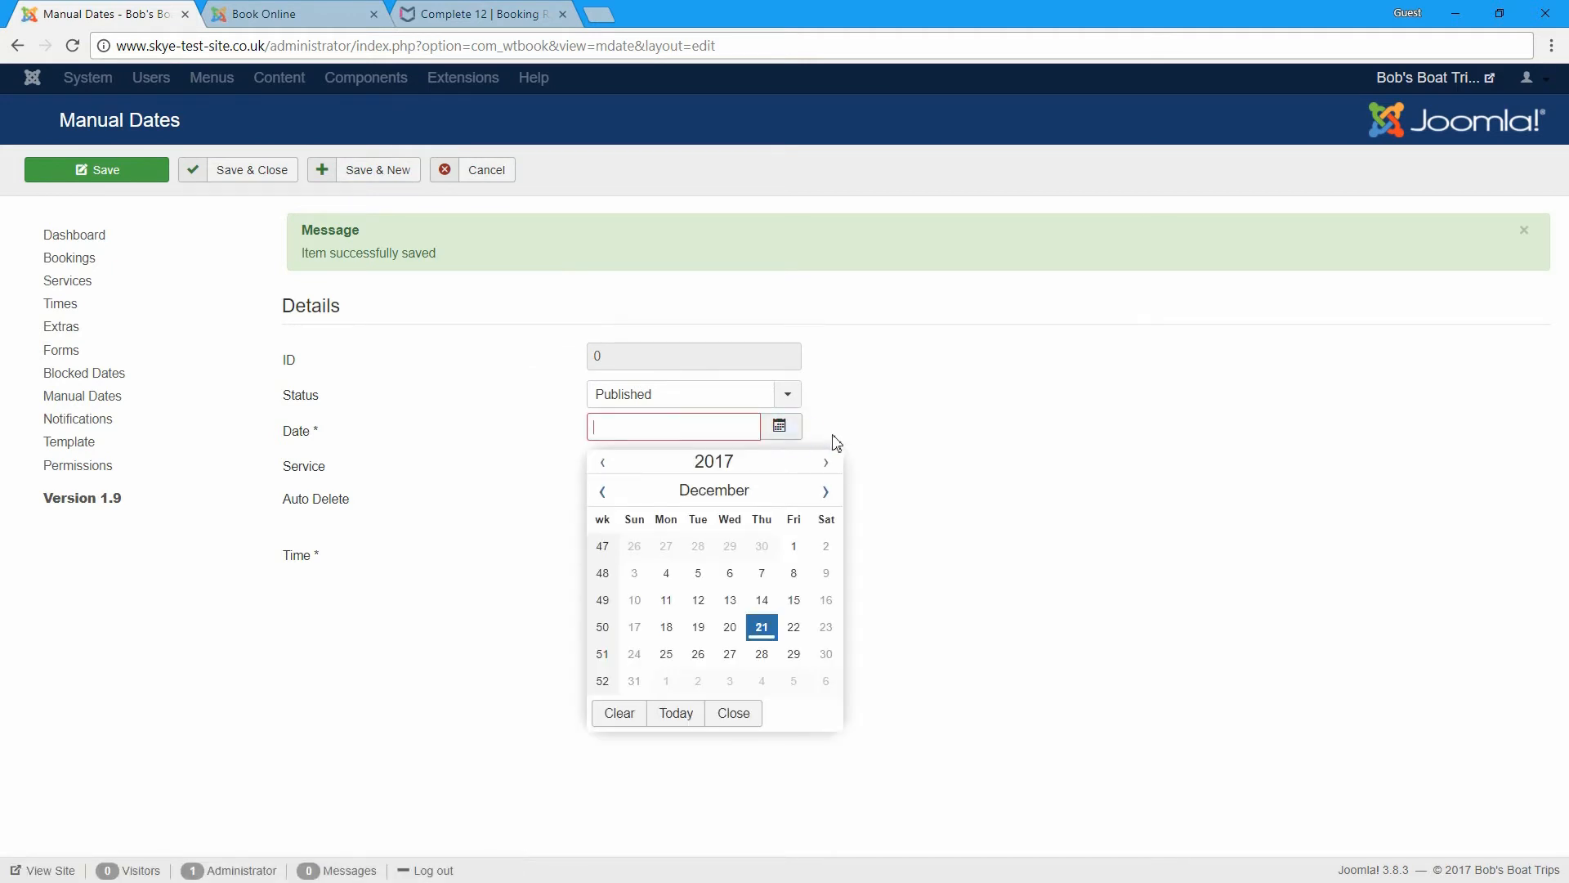
left_click(829, 491)
left_click(829, 492)
left_click(830, 492)
left_click(830, 491)
left_click(829, 491)
left_click(830, 491)
left_click(830, 492)
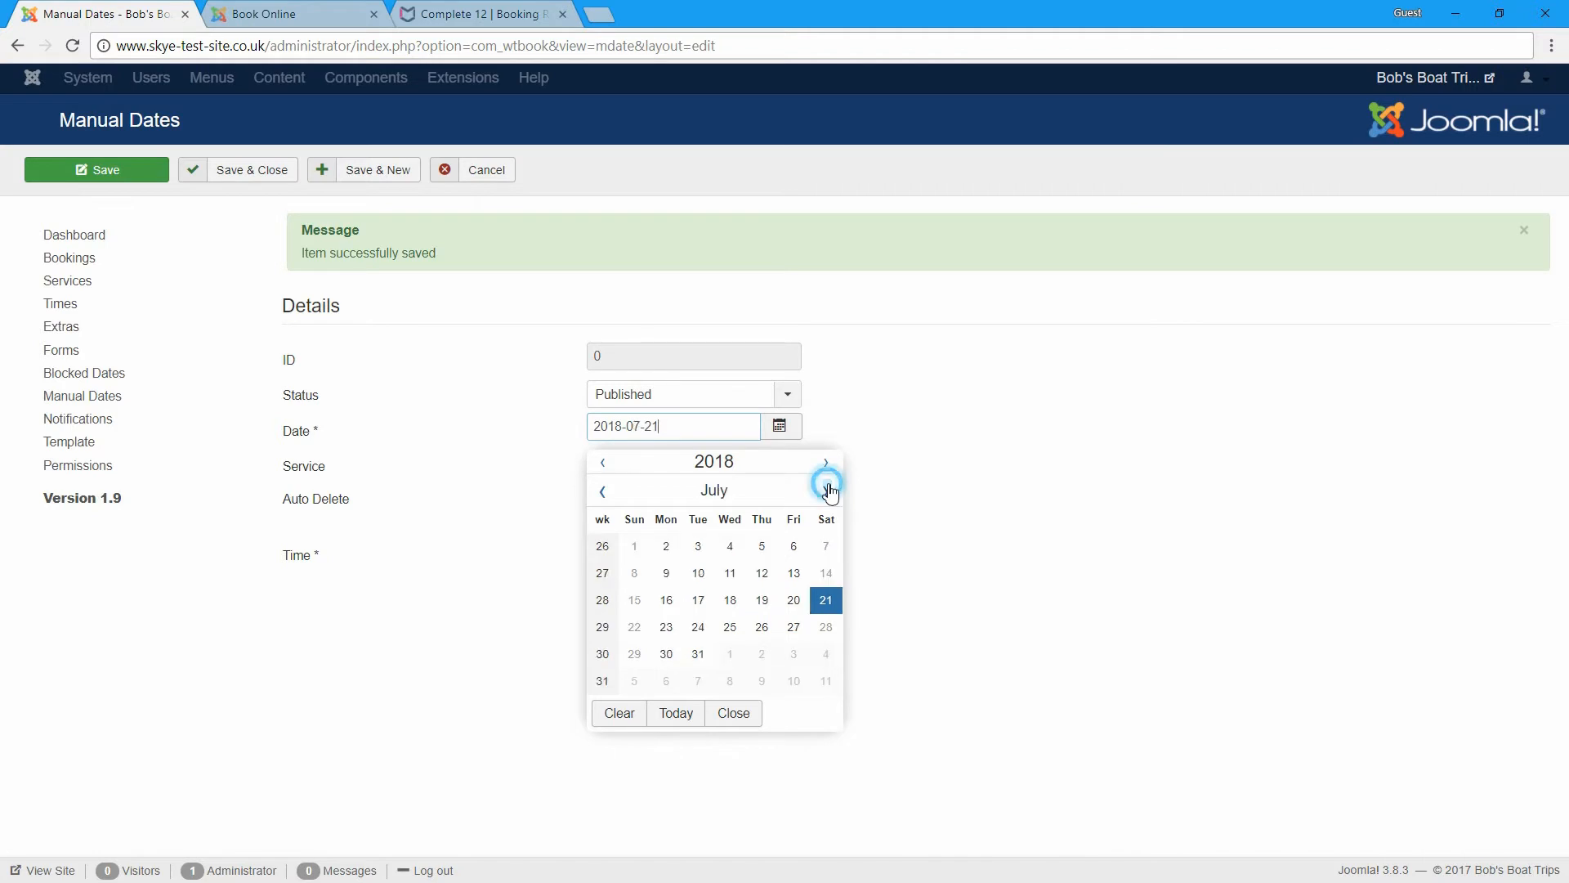
left_click(826, 546)
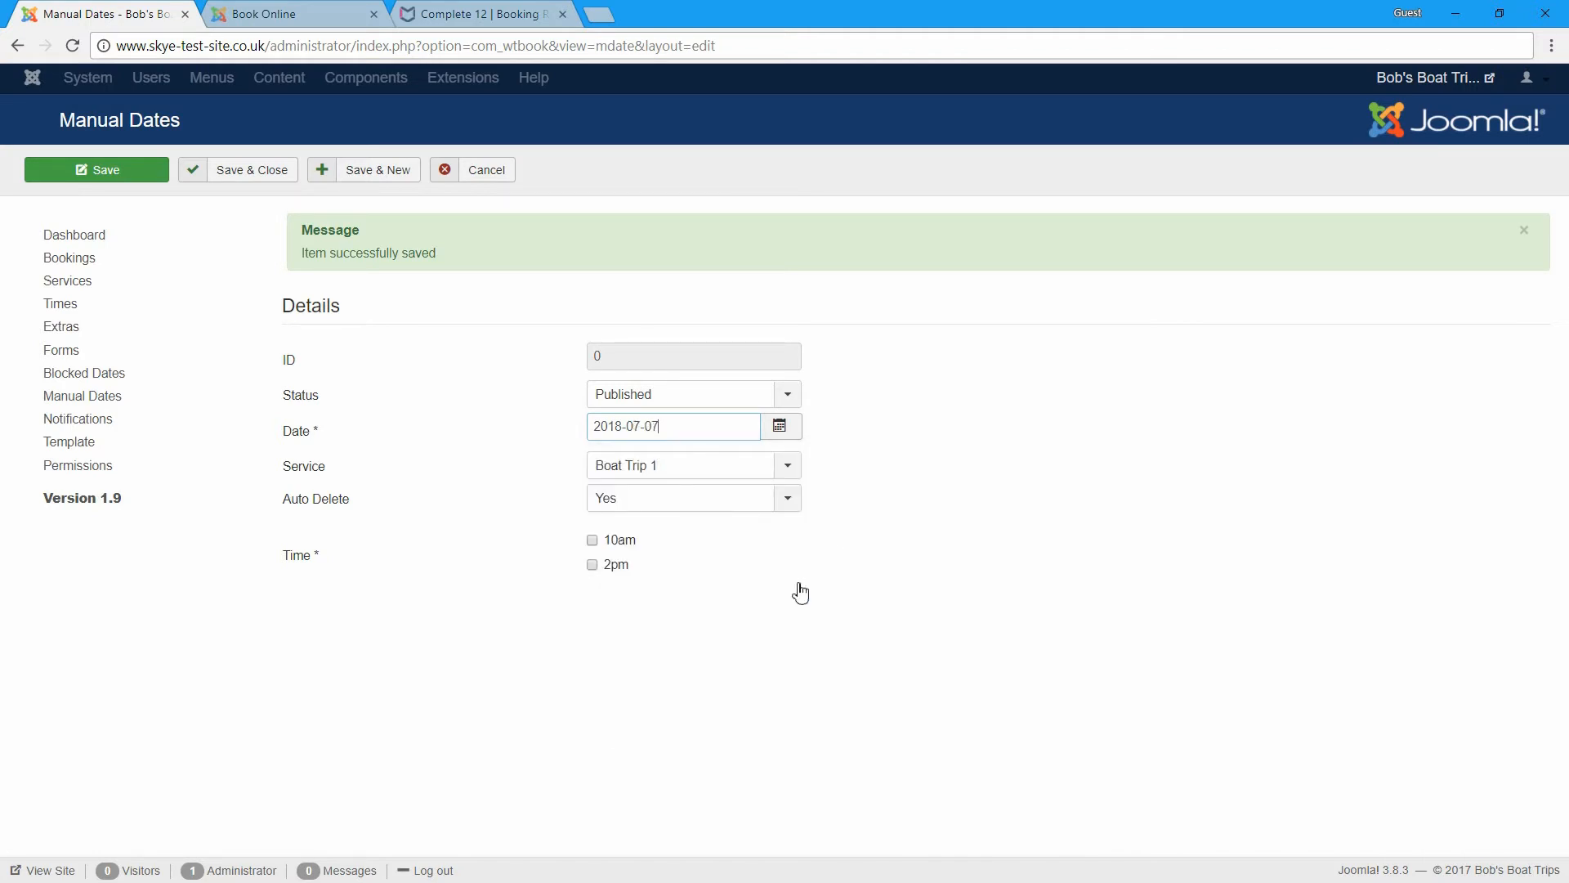
Assign the July manual date to Bob's Beach Party at 2pm, and save it with another blank entry started
left_click(593, 565)
left_click(688, 464)
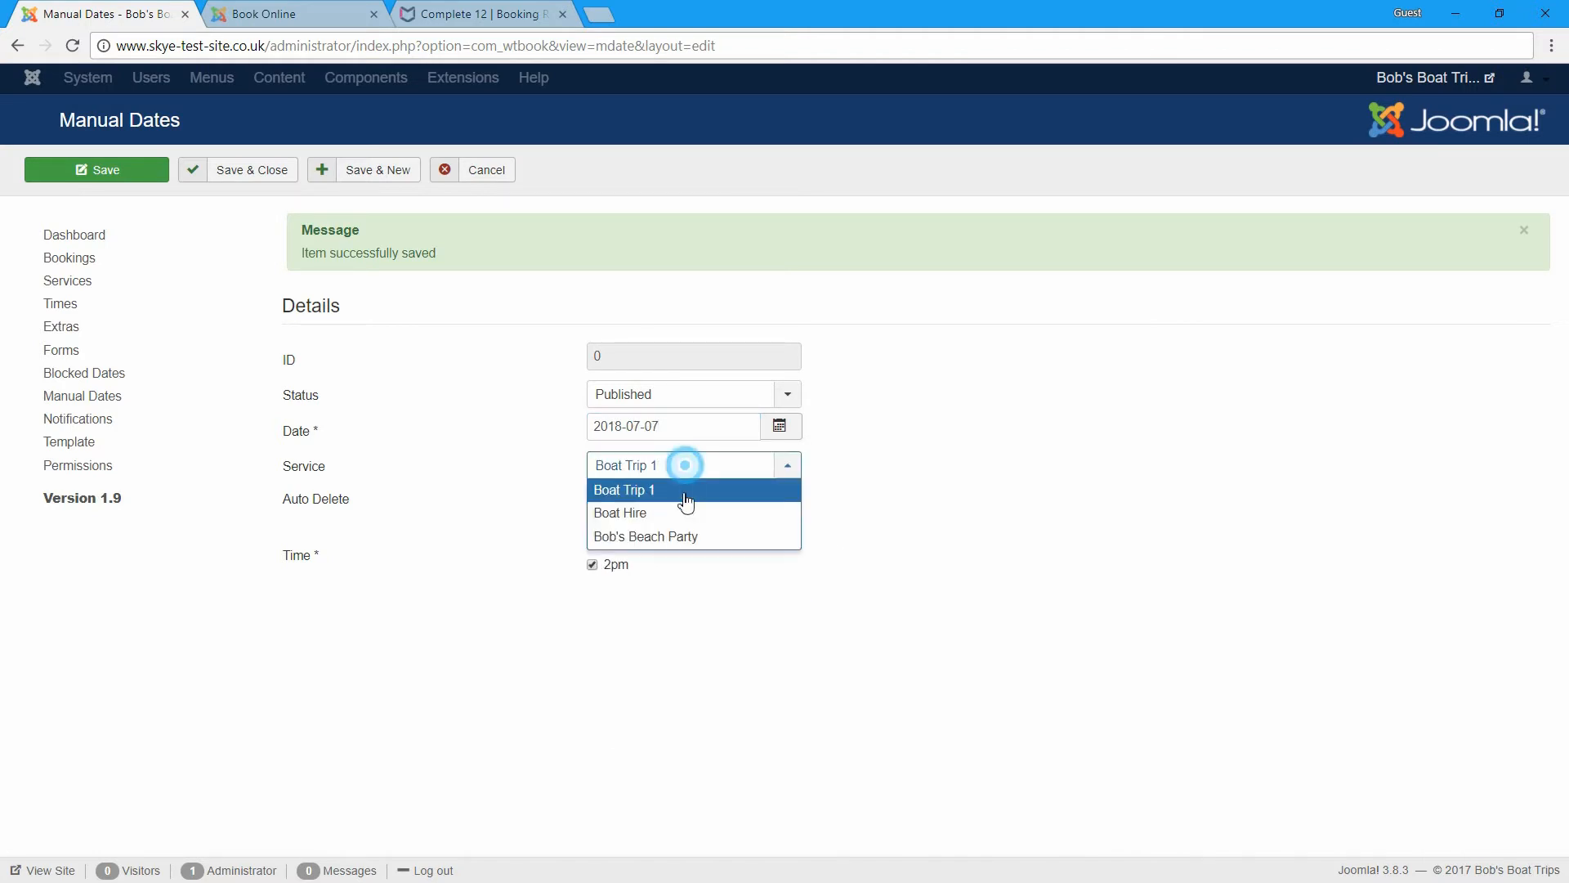
left_click(659, 535)
left_click(386, 168)
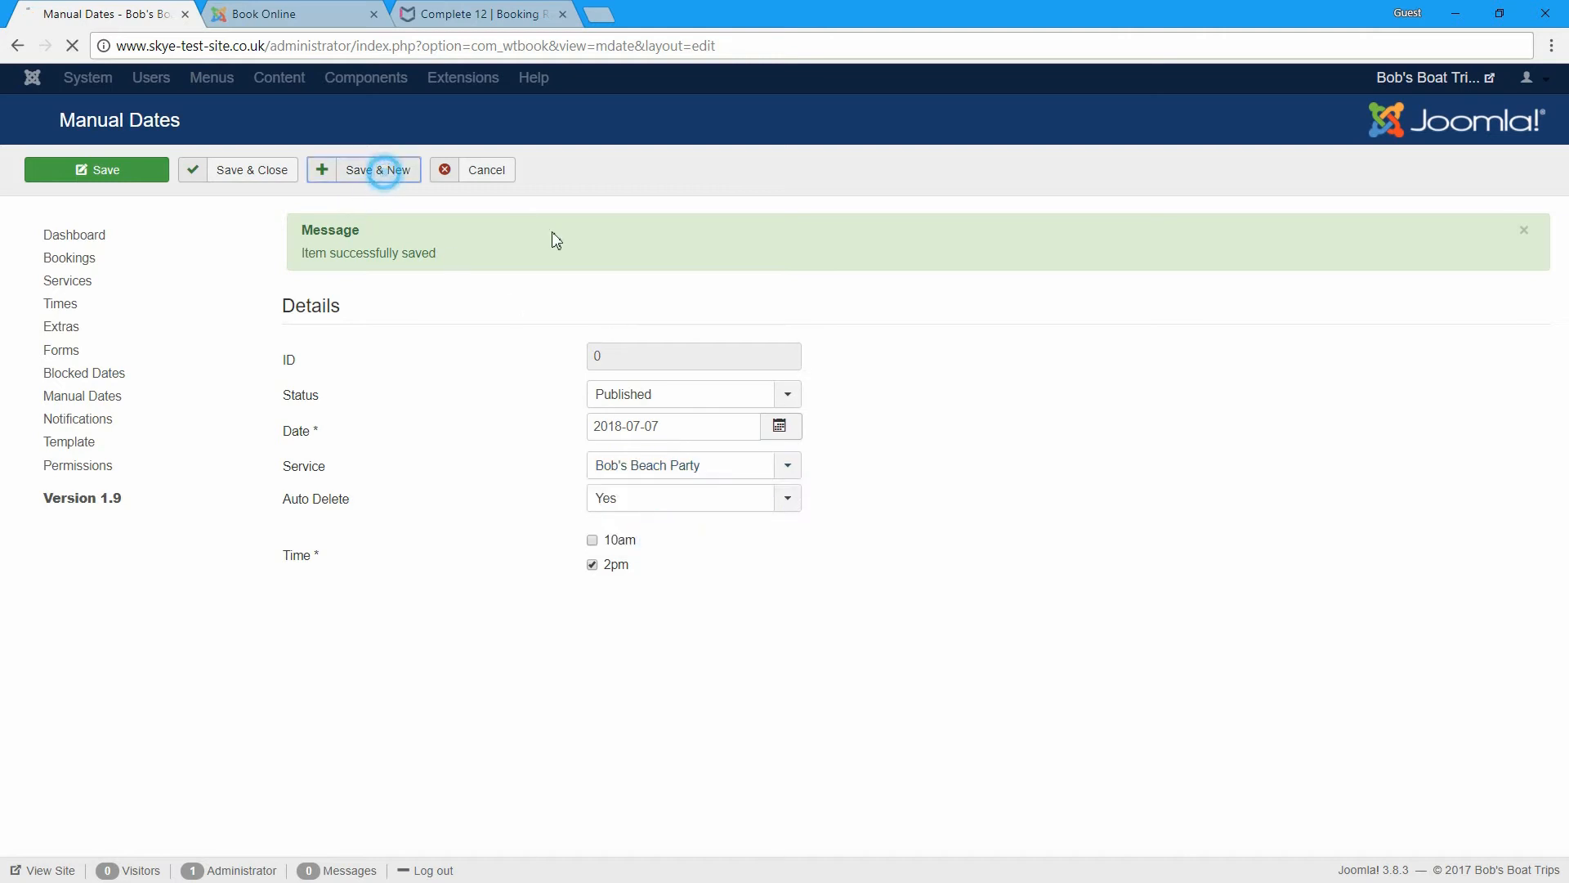
Set the date of the fourth manual date entry to 2018-08-04
left_click(779, 426)
left_click(828, 490)
left_click(827, 490)
left_click(827, 489)
left_click(828, 490)
left_click(831, 490)
left_click(834, 492)
left_click(837, 492)
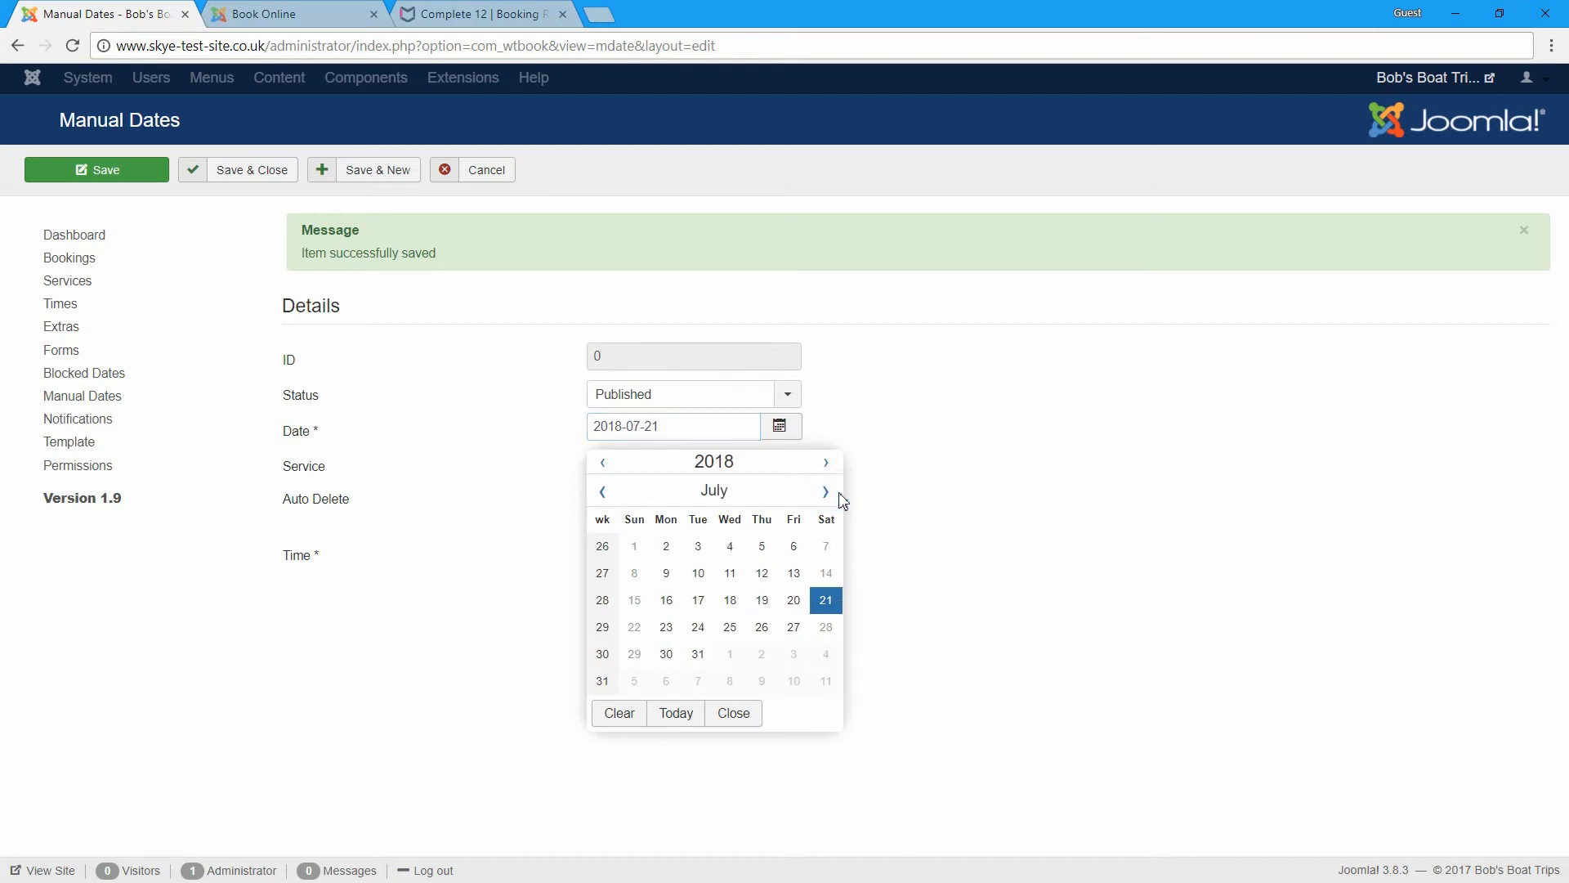
left_click(839, 491)
left_click(827, 545)
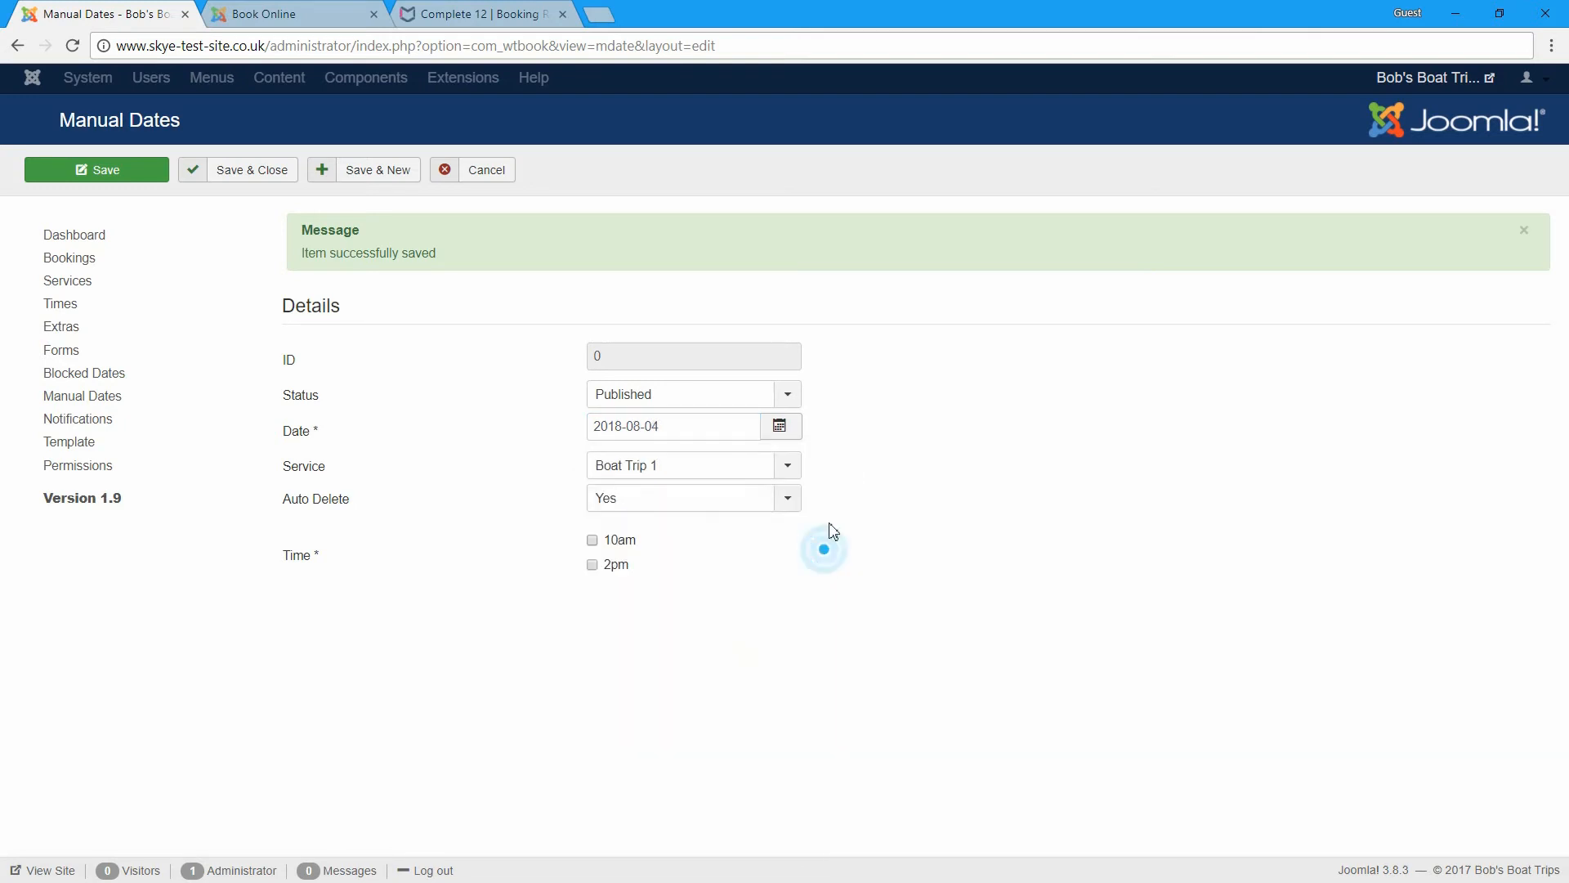
Assign the August manual date to Bob's Beach Party at 2pm, and save and close the entry
left_click(632, 469)
left_click(638, 537)
left_click(618, 566)
left_click(275, 182)
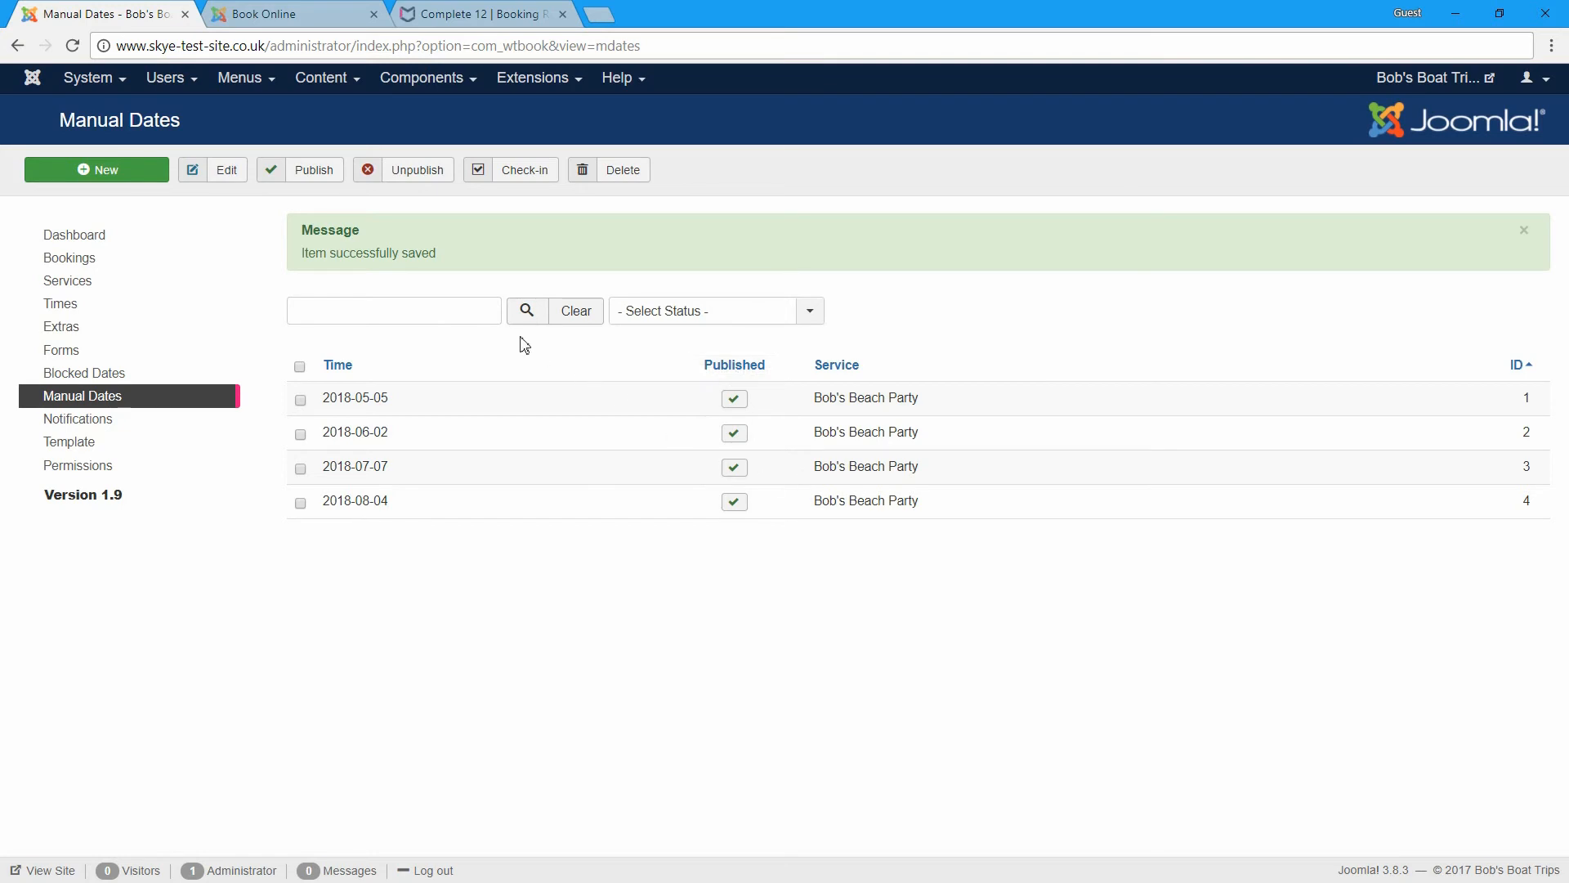
Reload the Book Online page and test a Bob's Beach Party booking for 5th May 2018 Saturday at 2pm
left_click(304, 14)
left_click(71, 46)
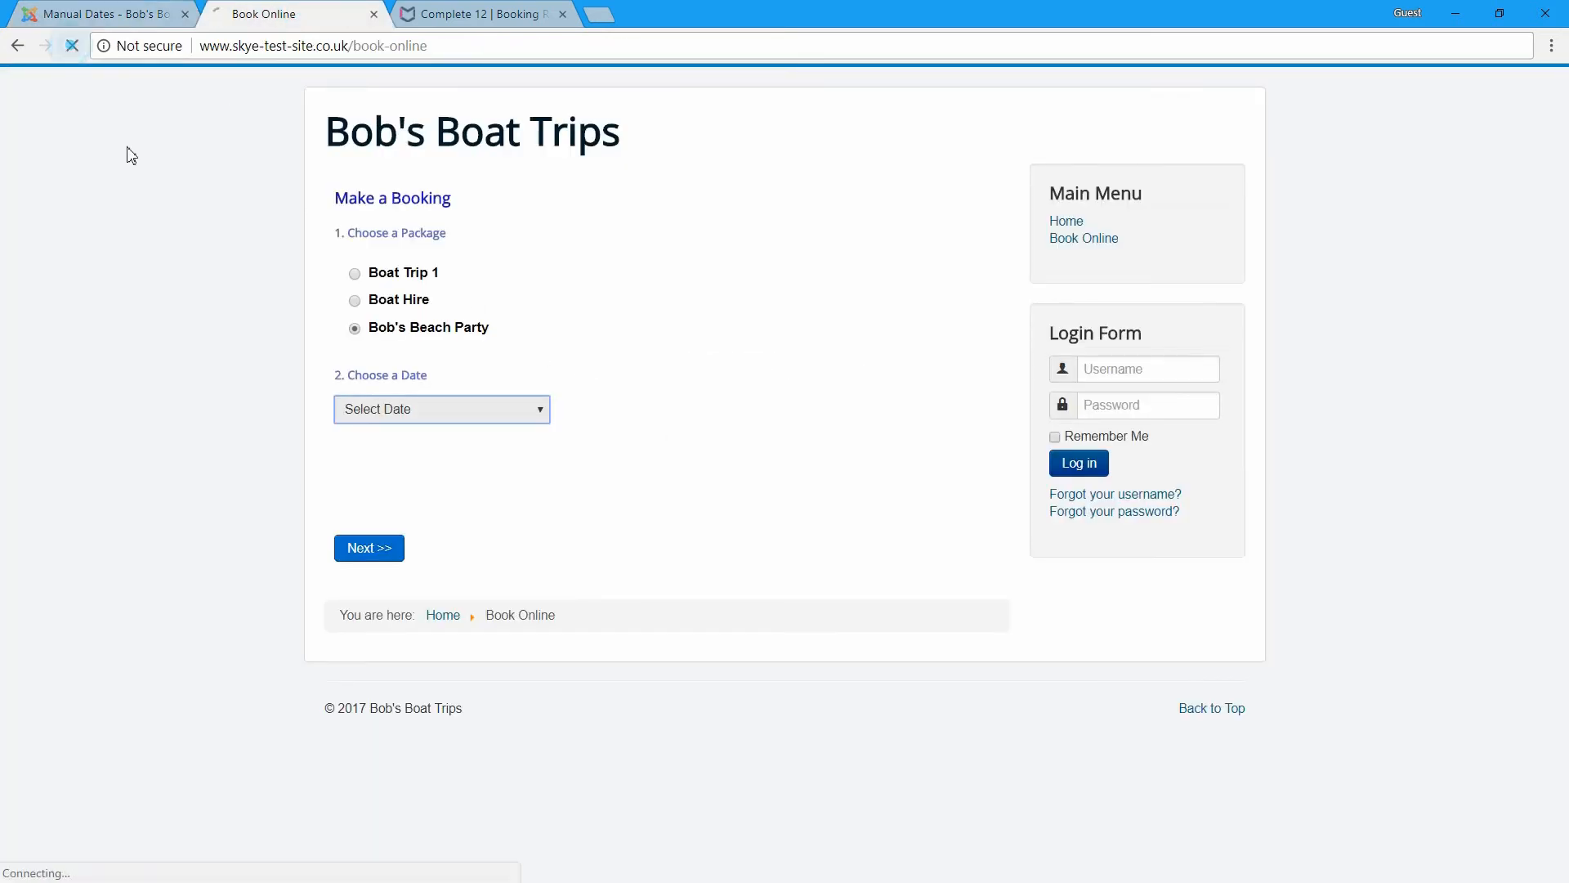
left_click(446, 330)
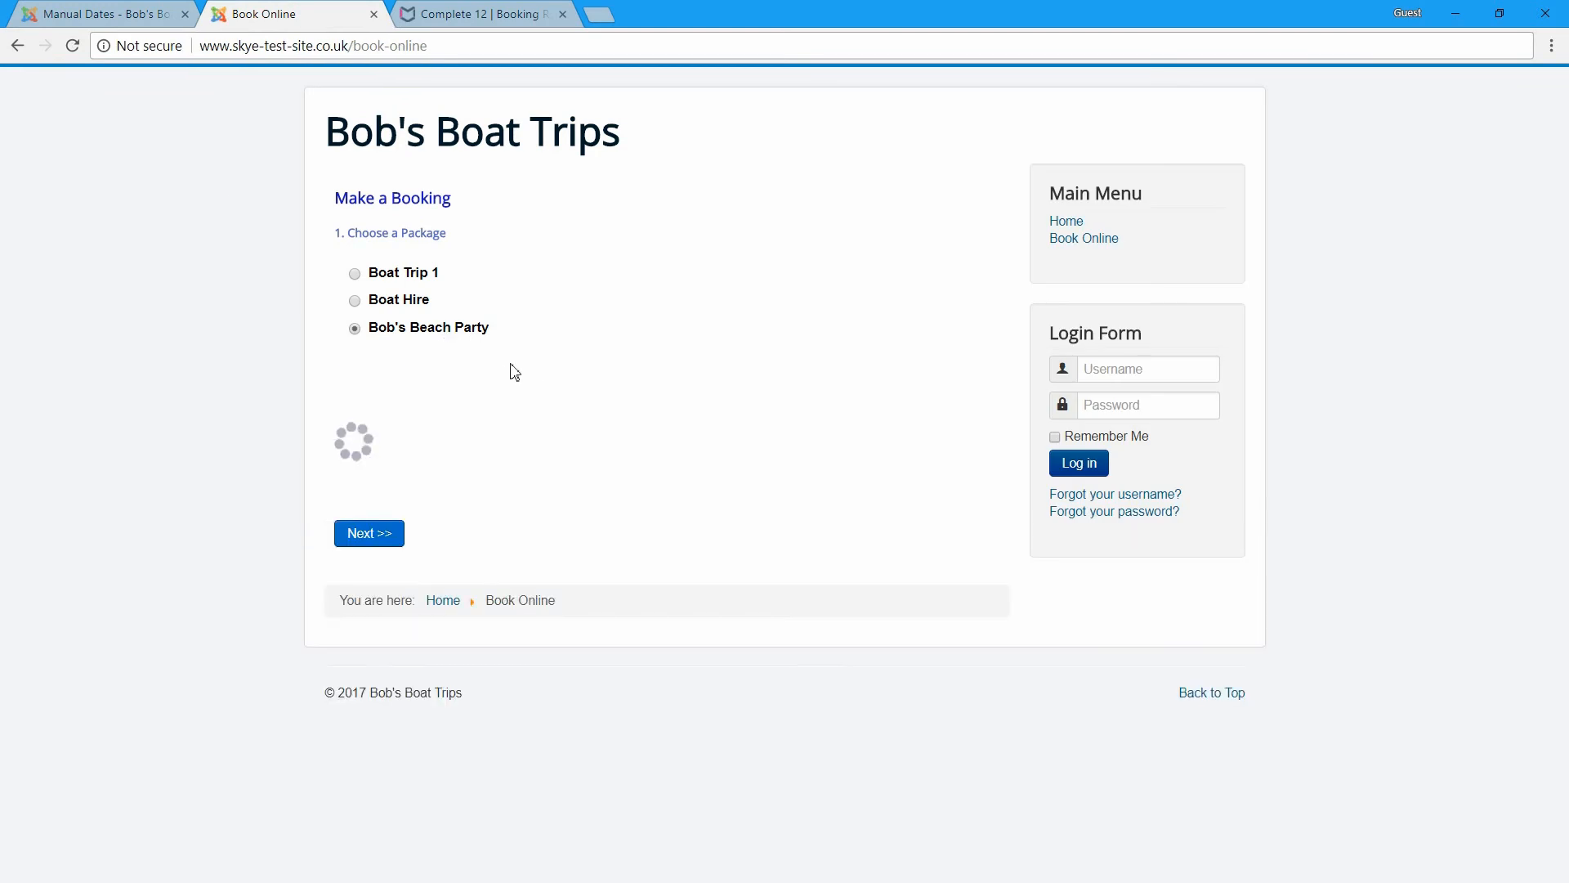
left_click(442, 410)
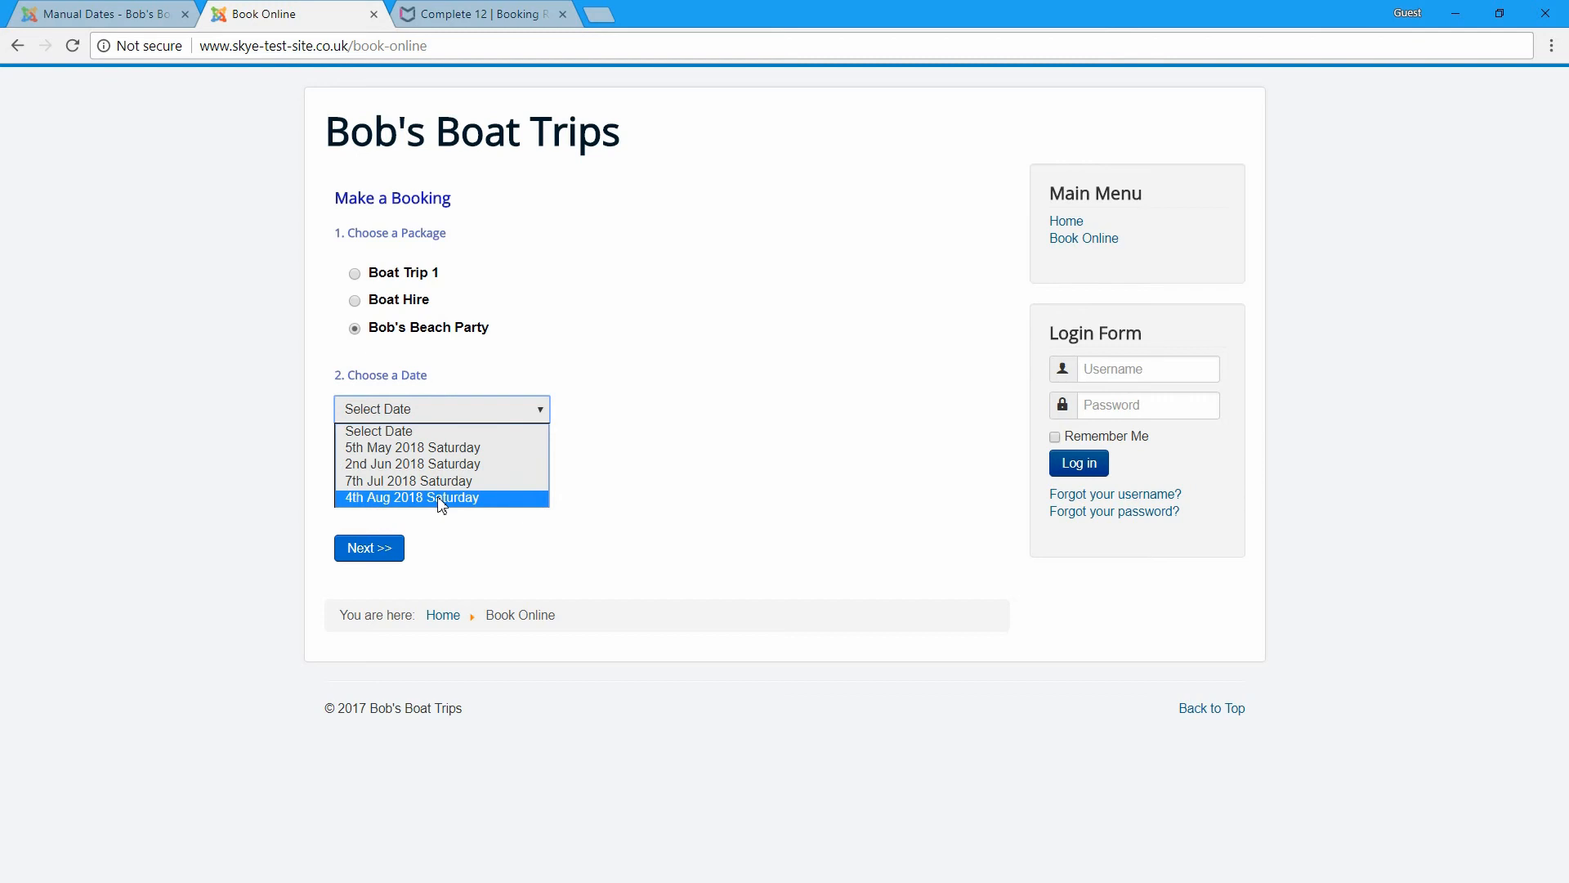
left_click(448, 455)
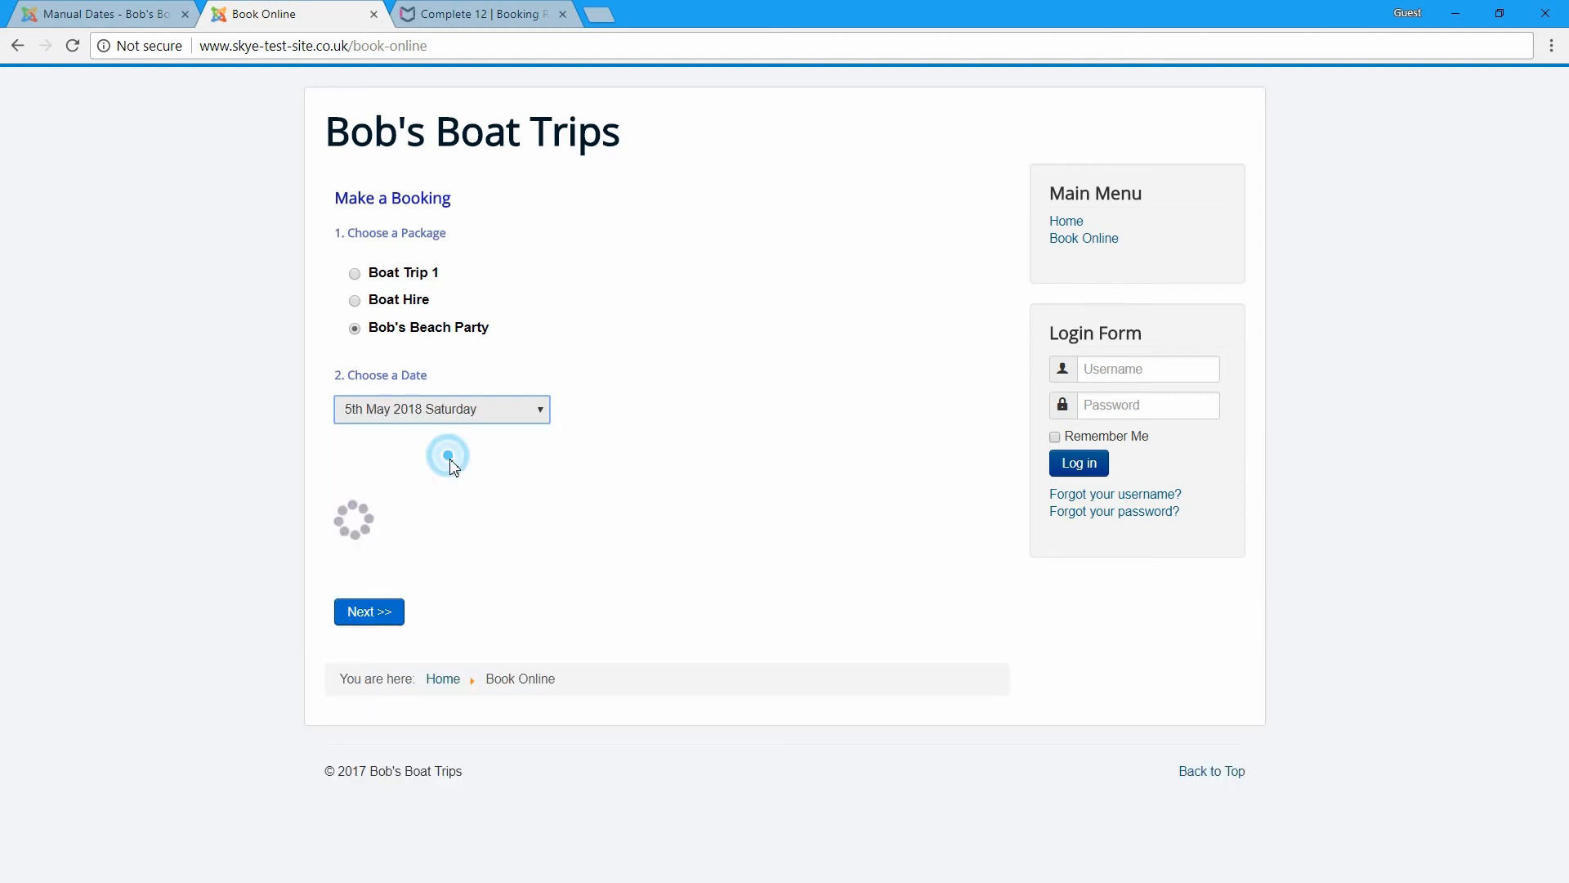
left_click(434, 508)
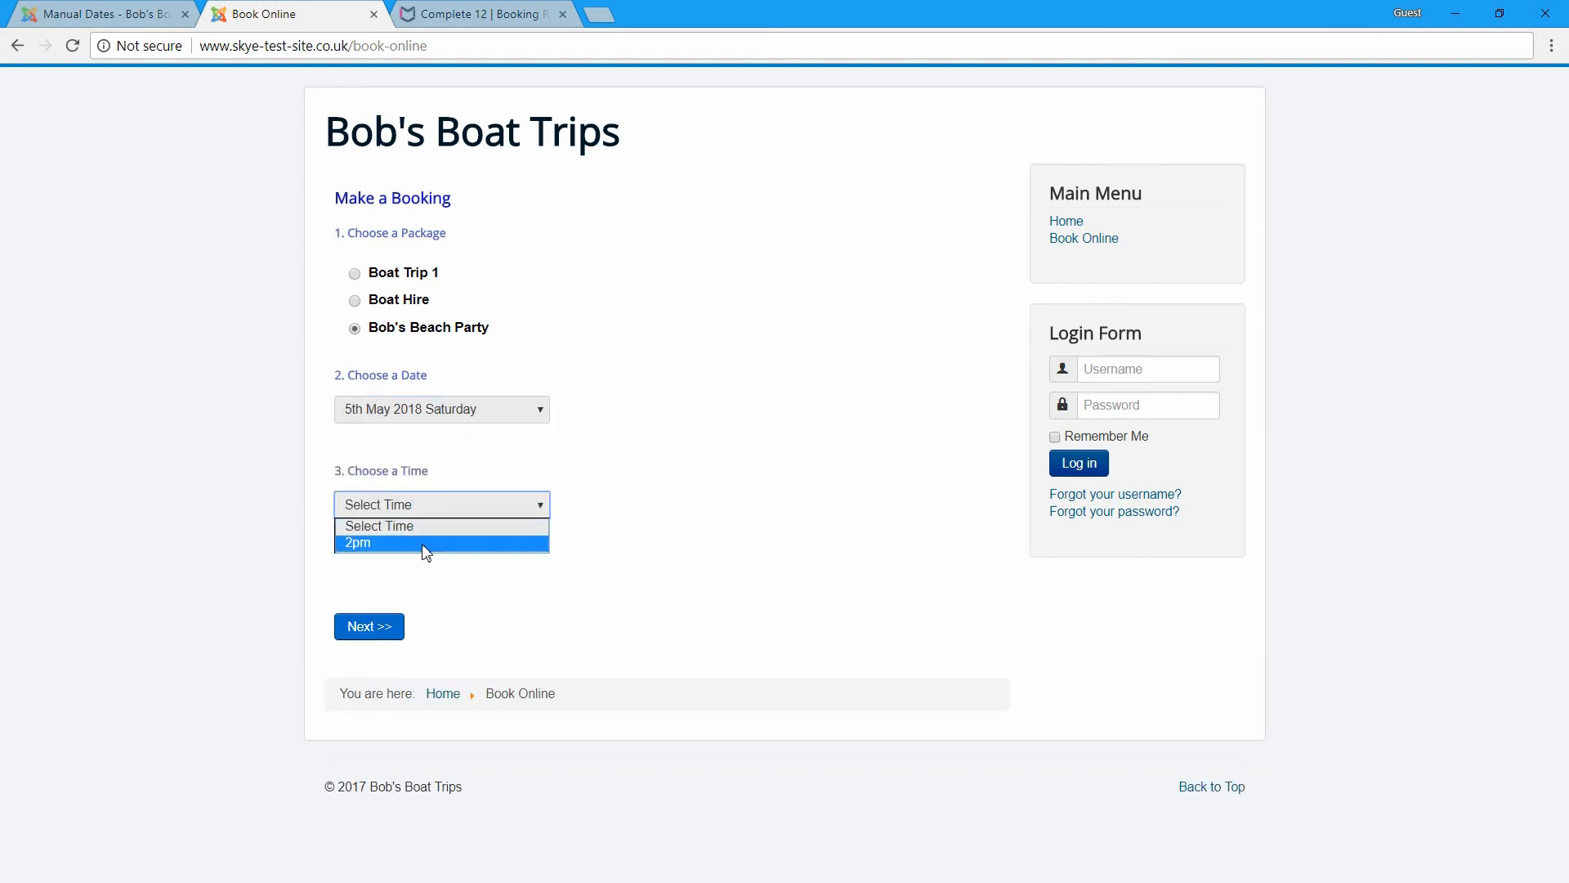
left_click(422, 544)
Try adding several adults and children to the booking's group size, and return to the Manual Dates administration page
scroll(573, 556, "down", 3)
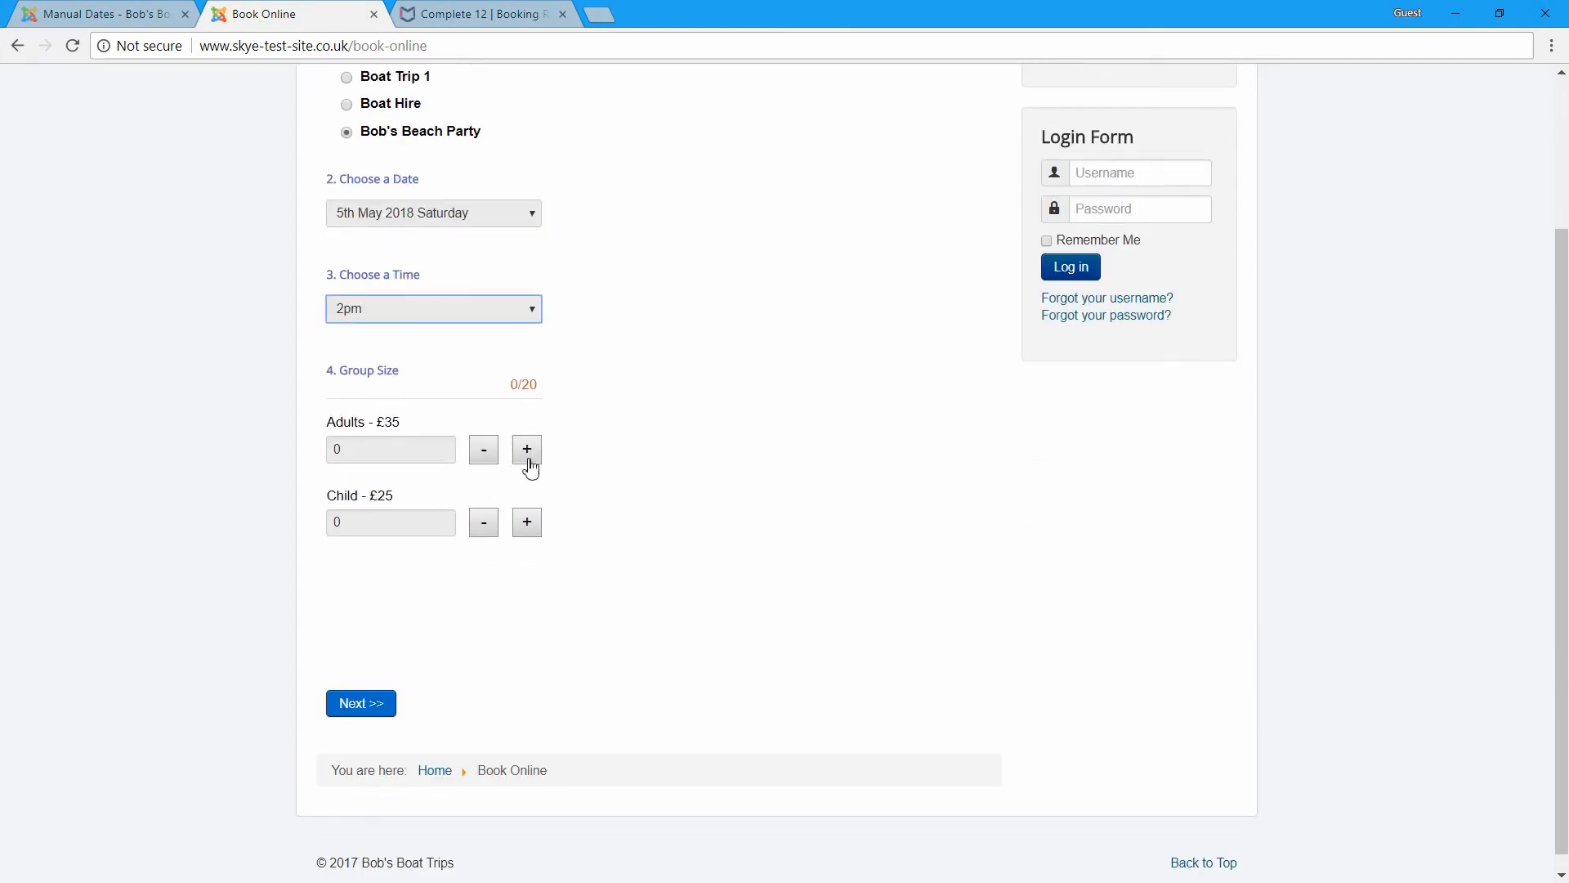
left_click(527, 452)
left_click(527, 452)
left_click(527, 451)
left_click(529, 524)
left_click(529, 524)
left_click(532, 531)
left_click(533, 532)
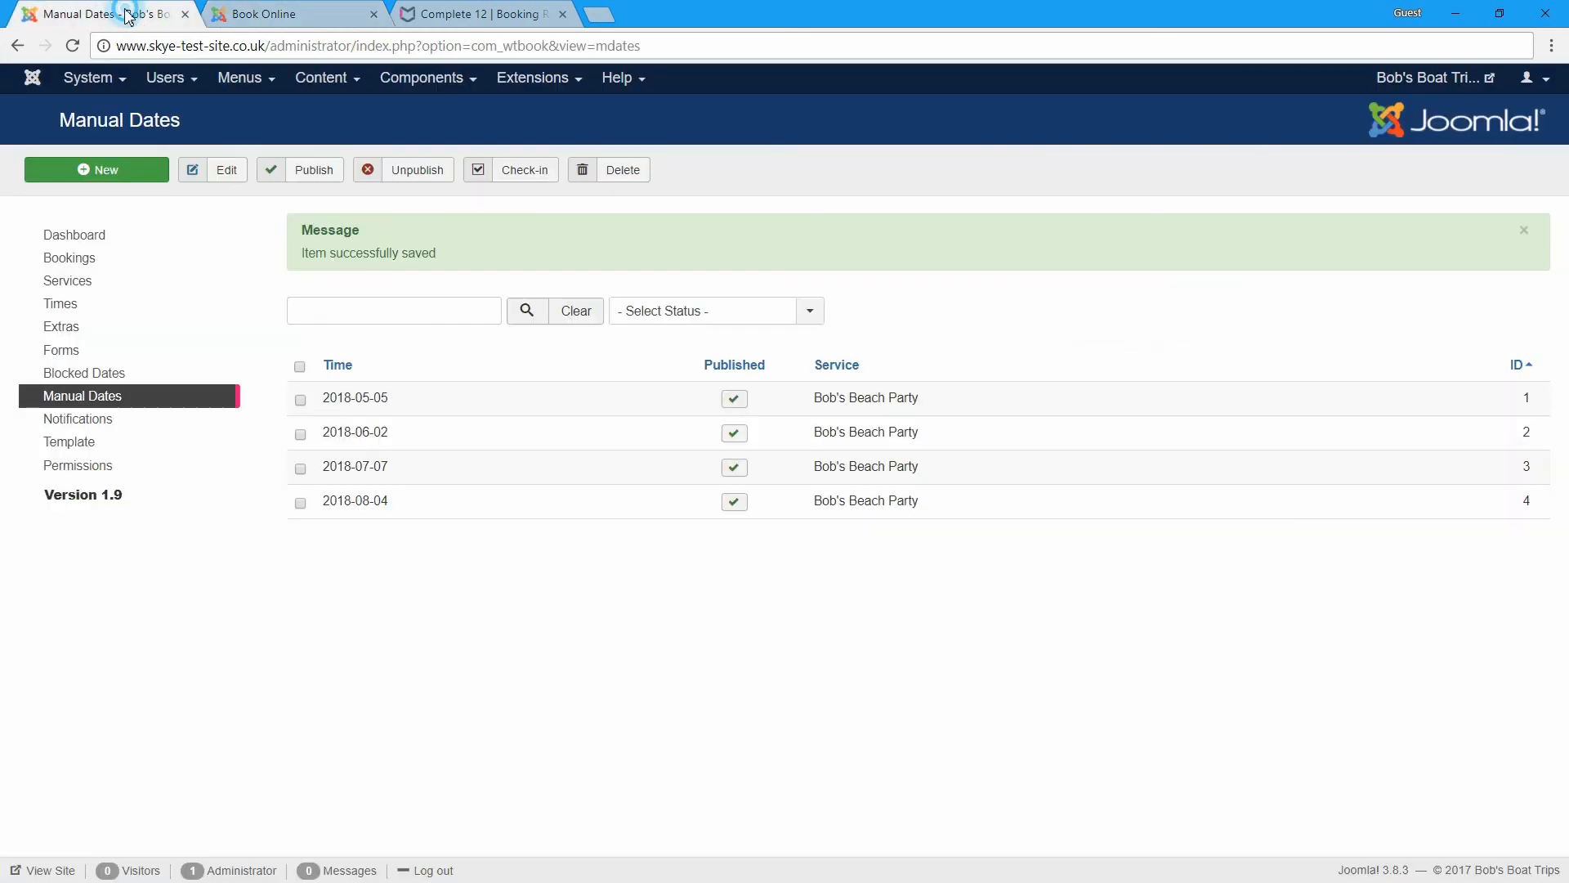
left_click(138, 16)
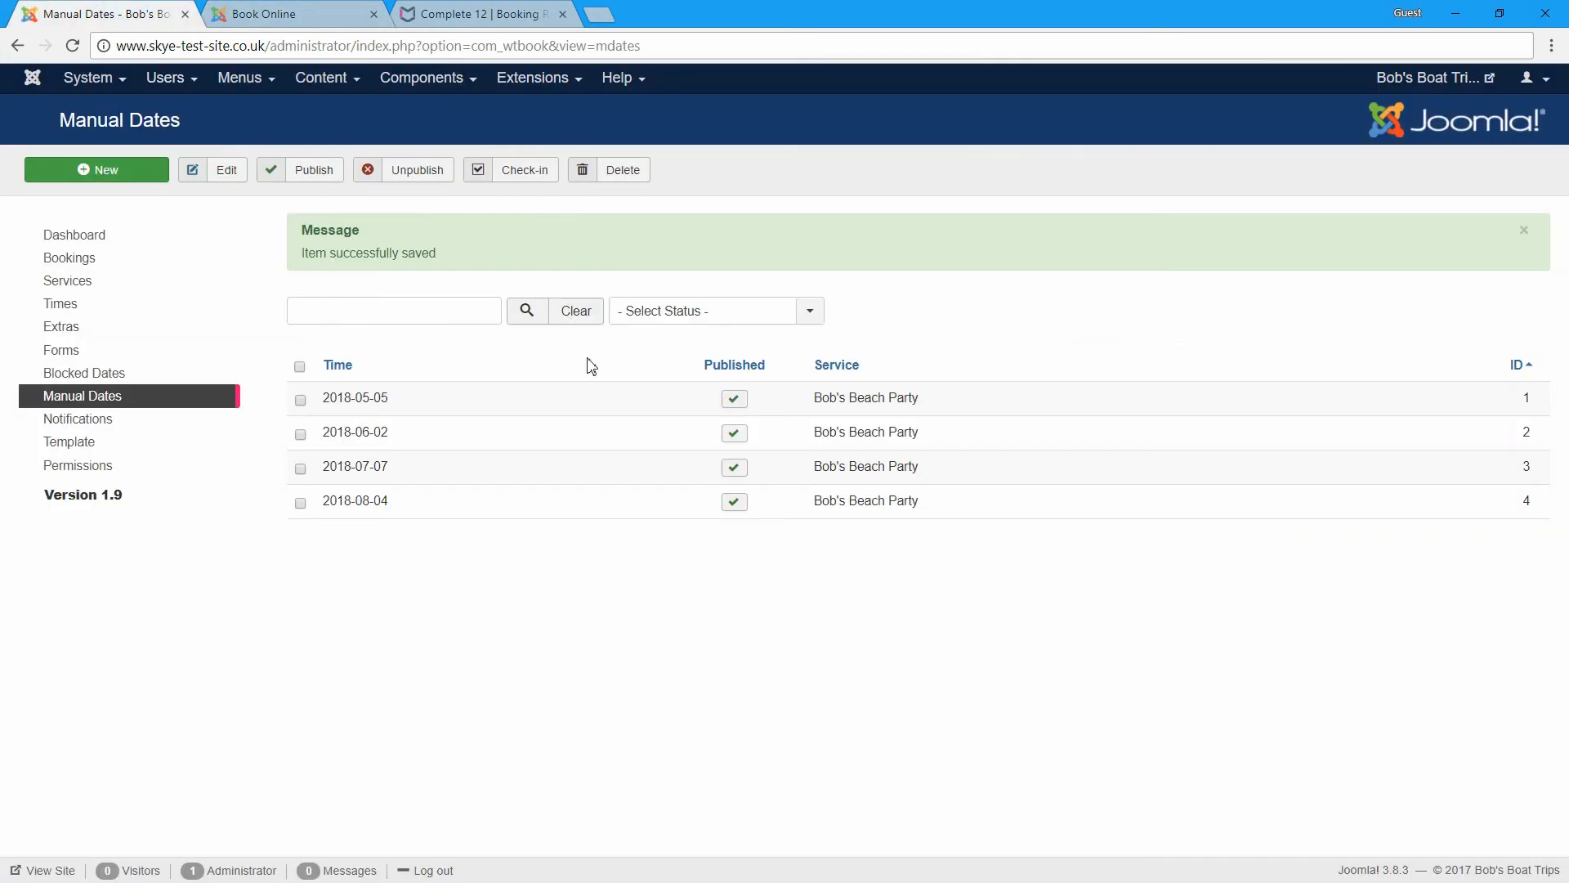